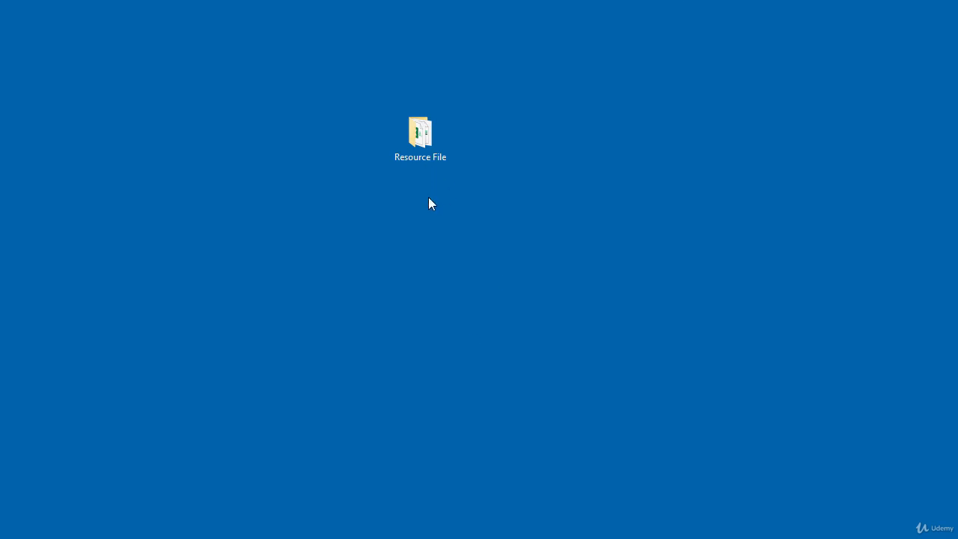
- Open the Pivot workbook from the Resource File folder, allowing editing and its external data connections
double_click(429, 140)
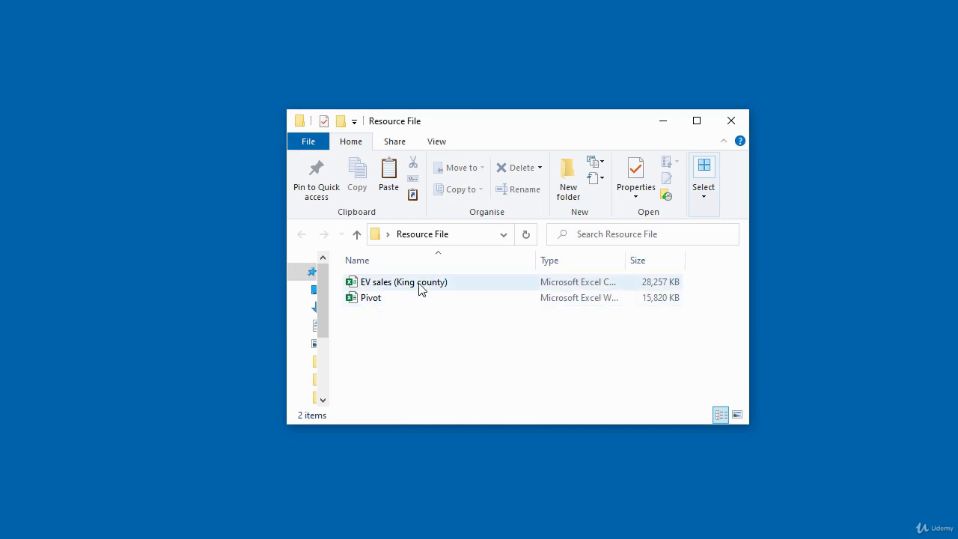
mouse_move(423, 289)
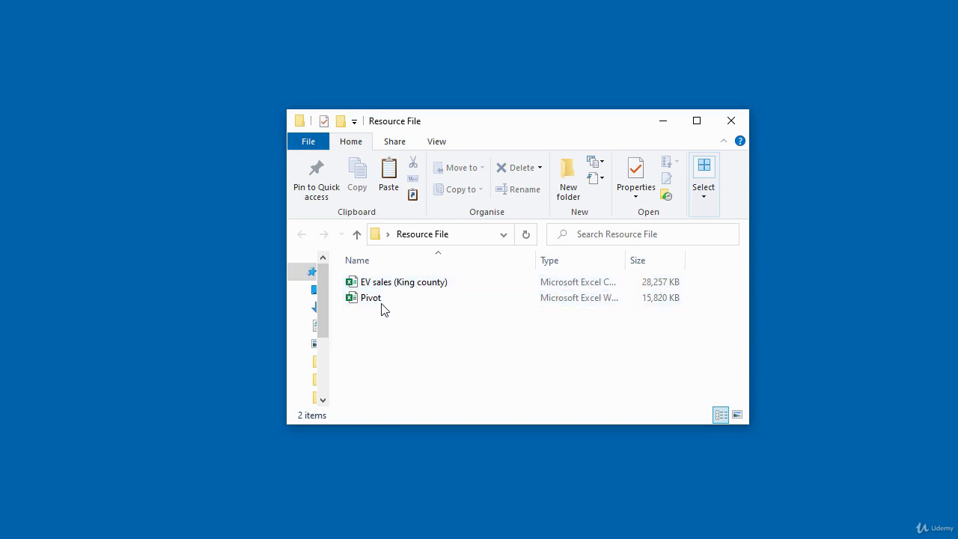
mouse_move(367, 310)
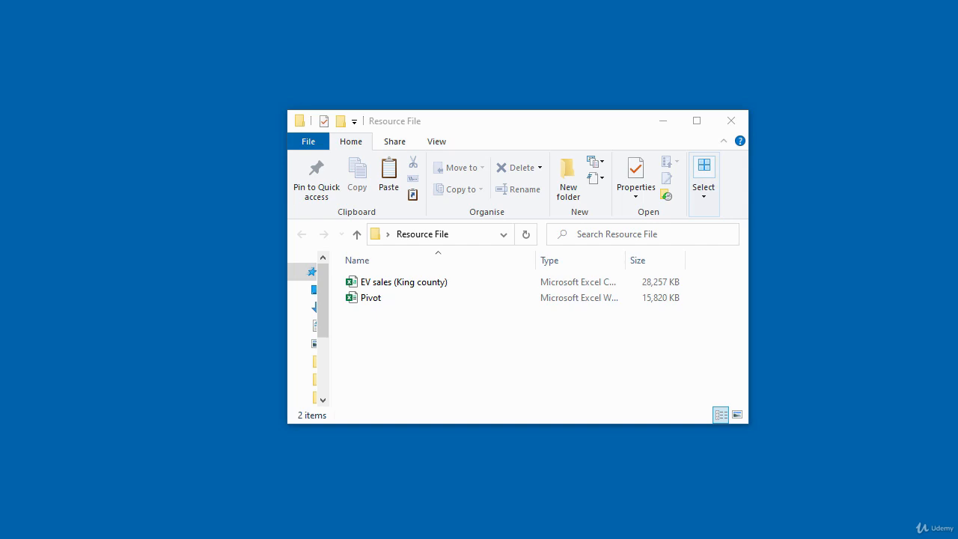
double_click(370, 300)
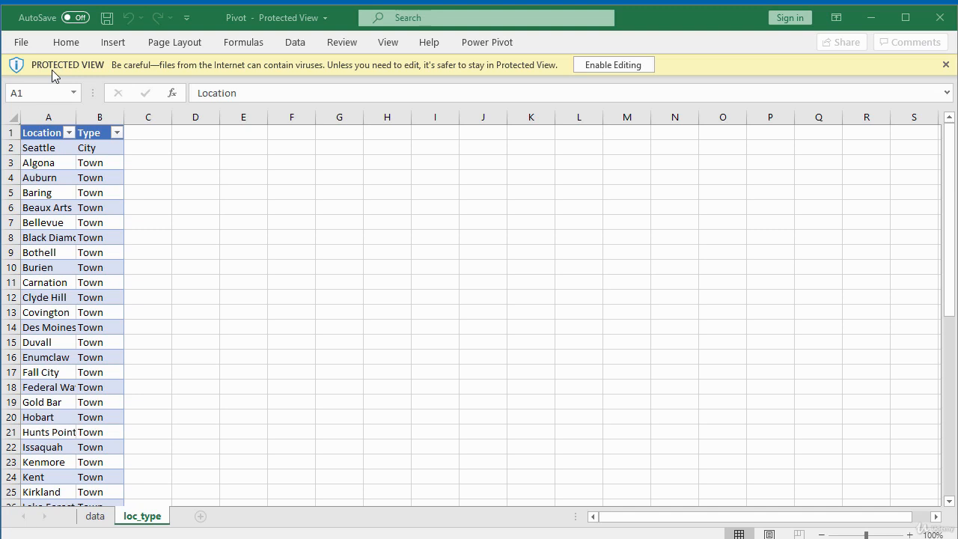
click(604, 65)
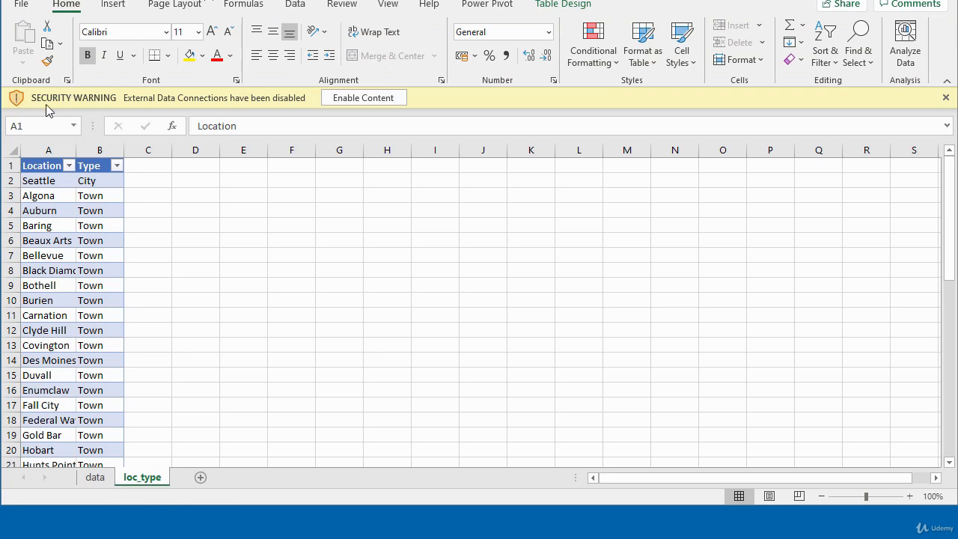
click(363, 100)
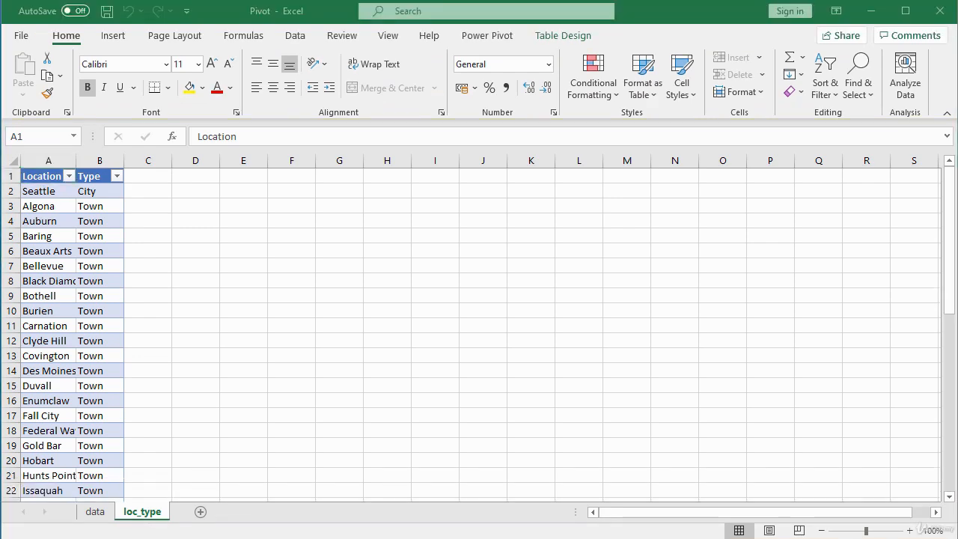
- Create a PivotTable on a new worksheet, using this workbook's Data Model as the source
click(114, 36)
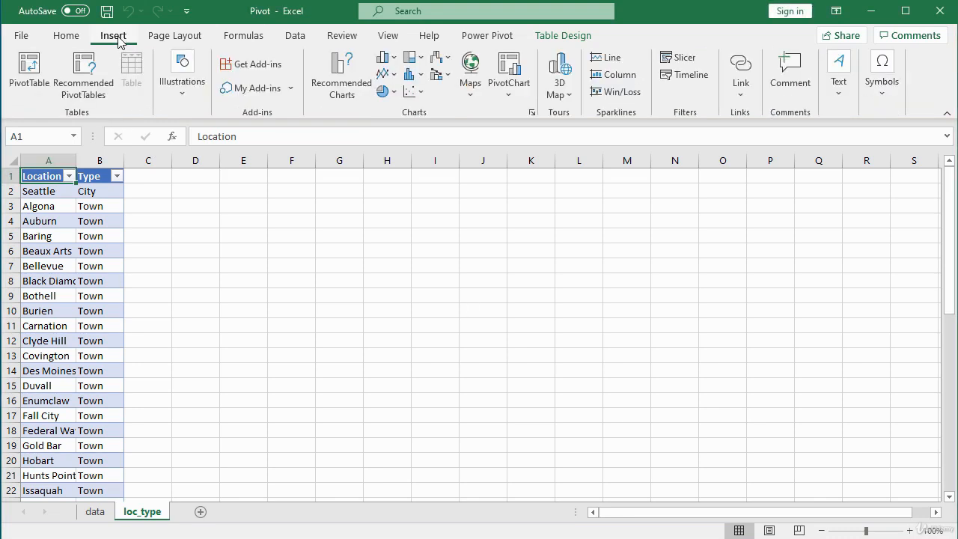
click(30, 73)
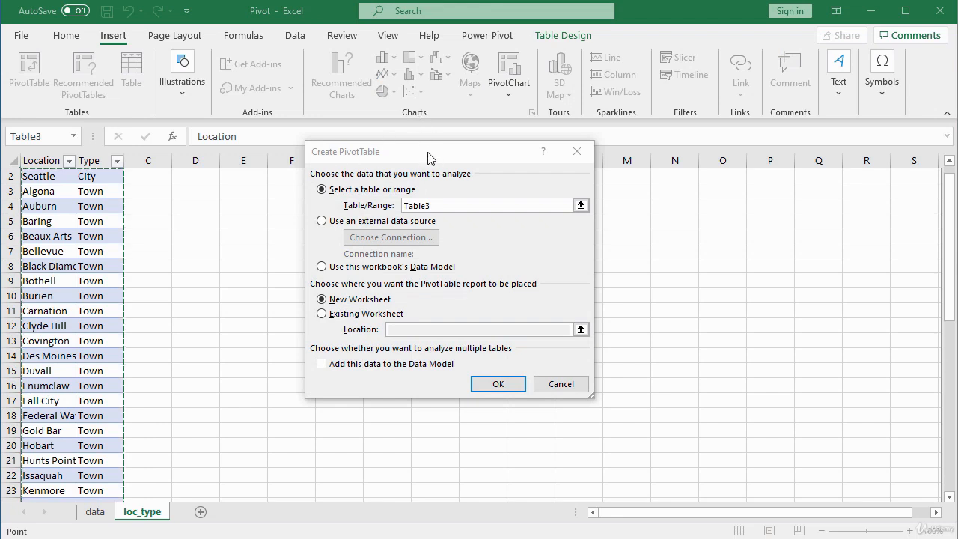
drag(429, 157, 451, 140)
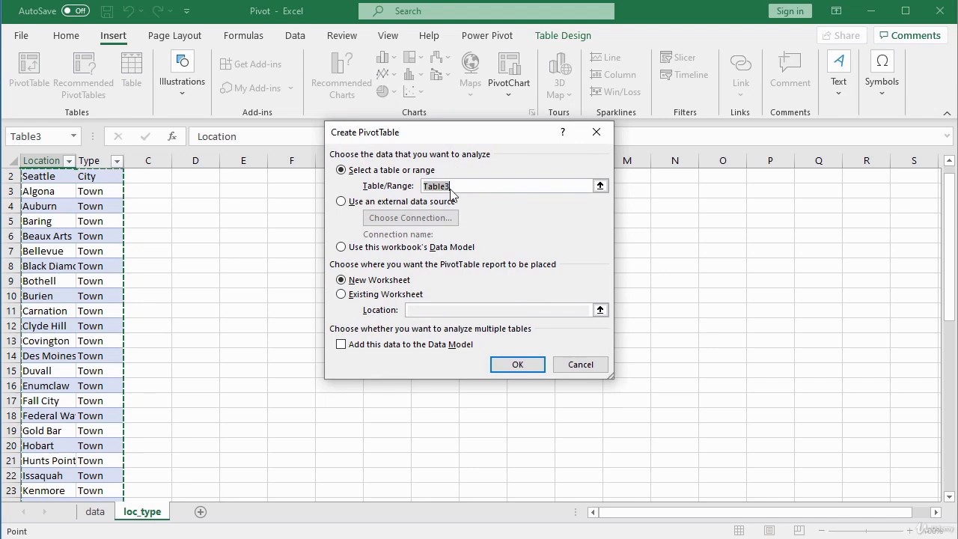
click(341, 248)
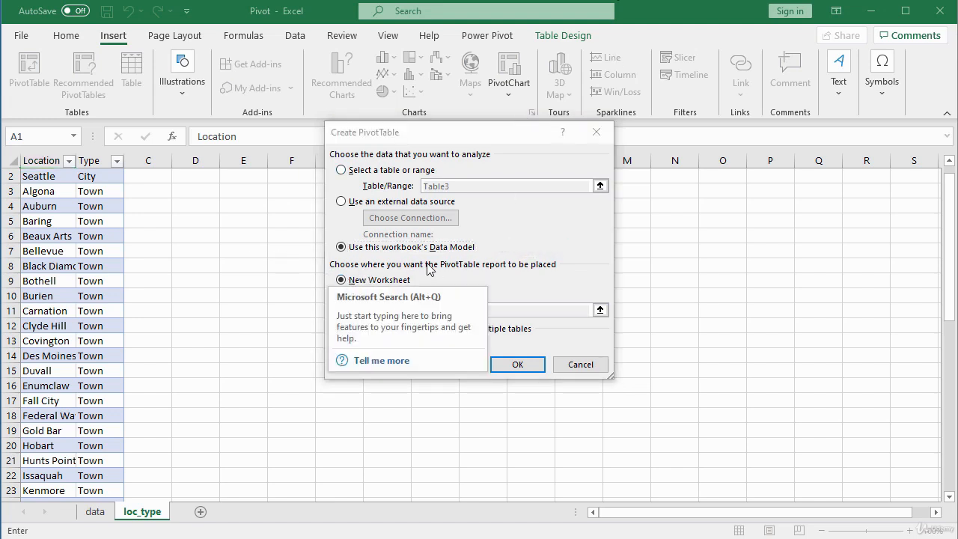
click(553, 278)
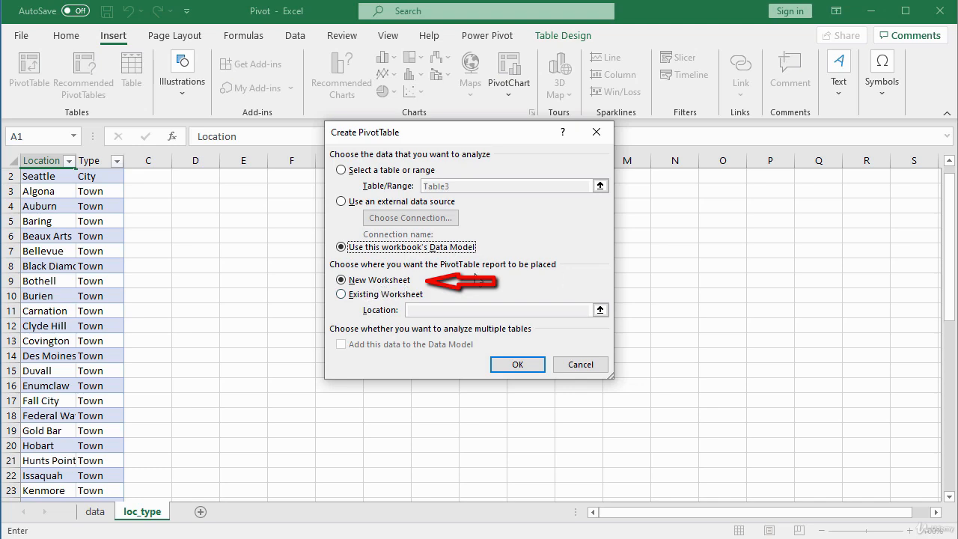
click(518, 365)
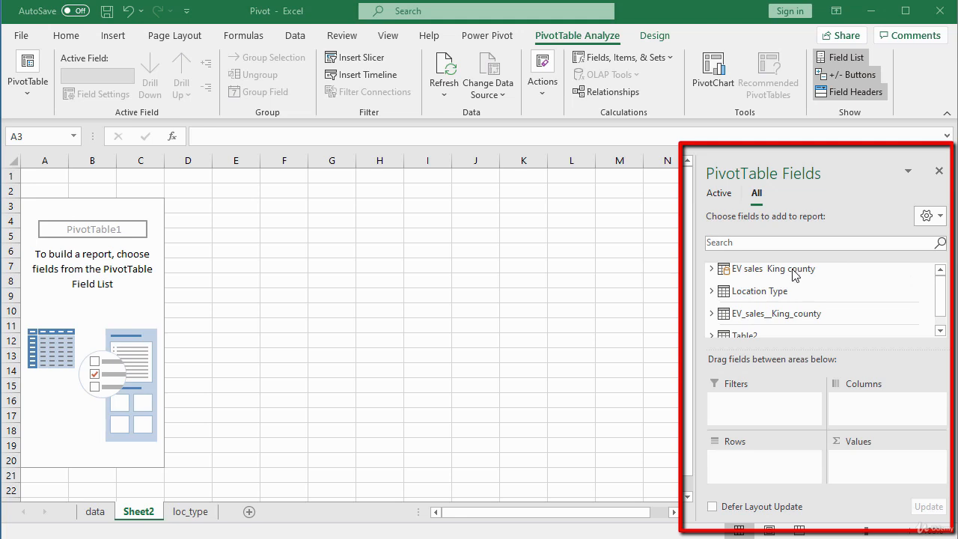
- Add the Transaction Year field from the EV_sales__King_county table to the PivotTable's rows
scroll(795, 301, down, 1)
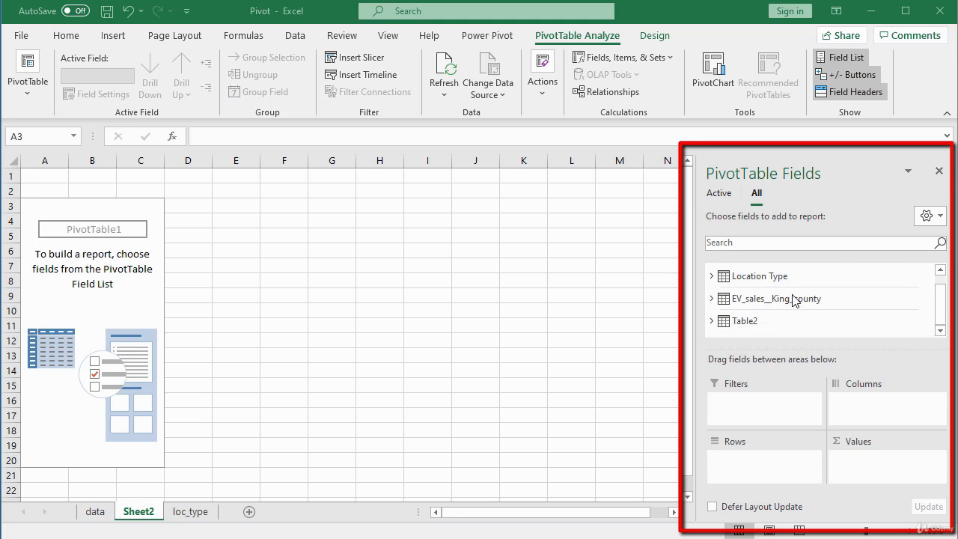
scroll(821, 292, up, 1)
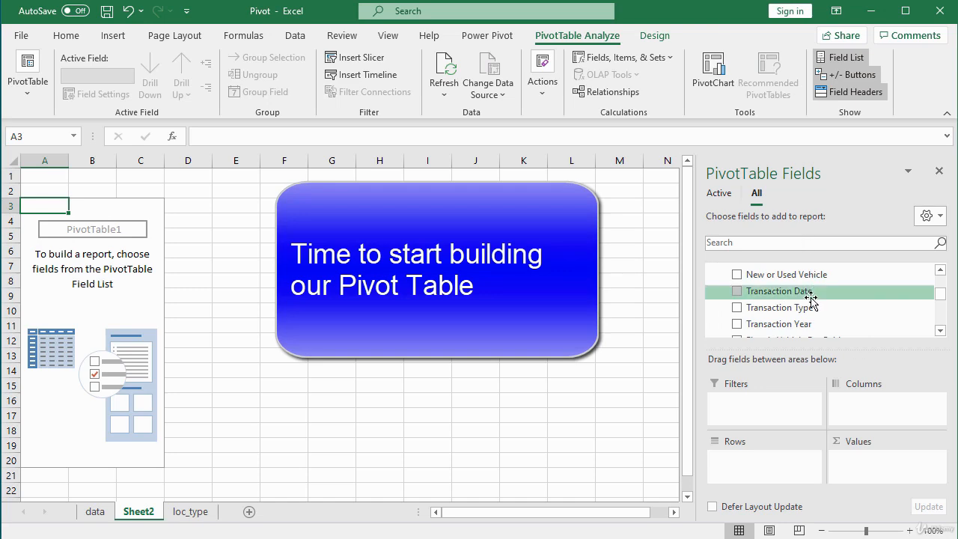
drag(810, 274, 781, 297)
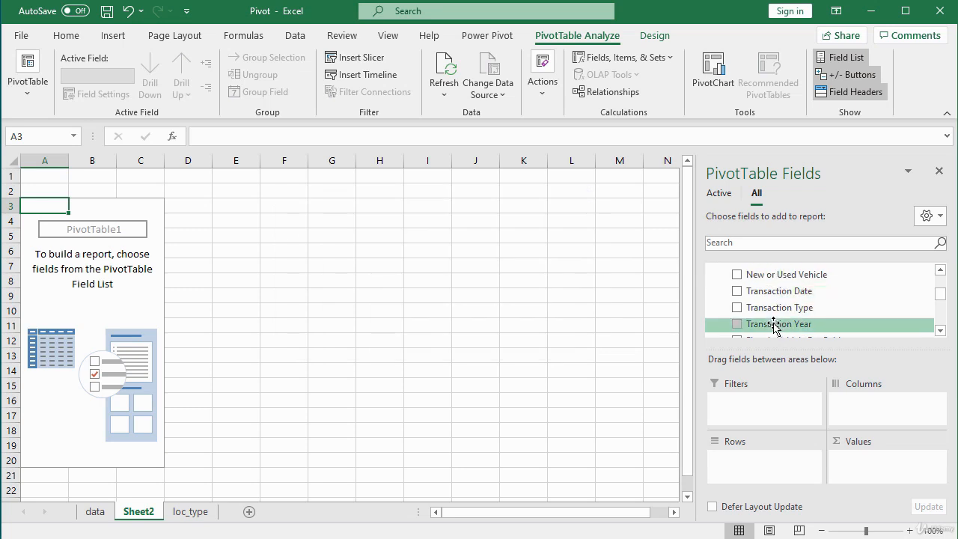
drag(774, 323, 798, 474)
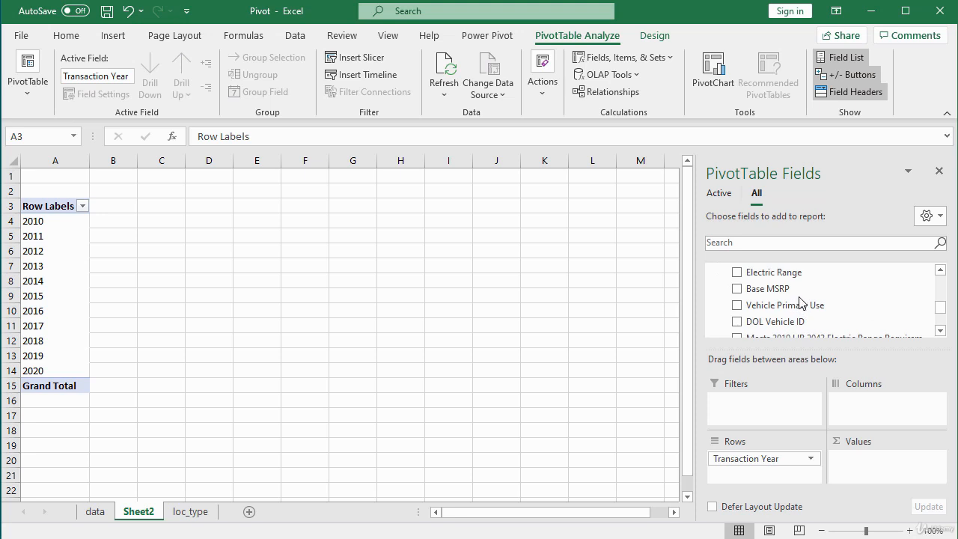
- Add Location Type to the PivotTable's columns and Vehicle Primary Use to its values as a count
scroll(801, 303, down, 1)
scroll(801, 304, down, 2)
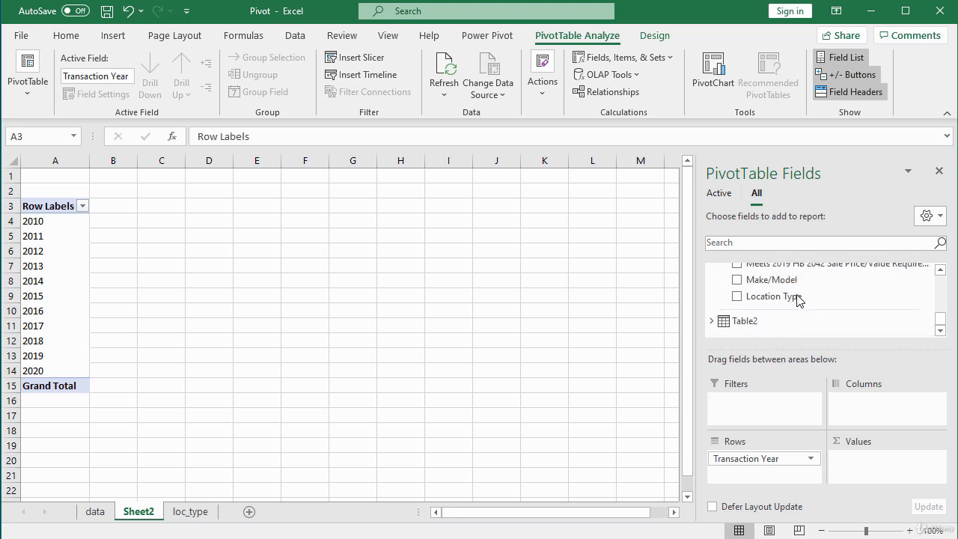
scroll(799, 299, up, 1)
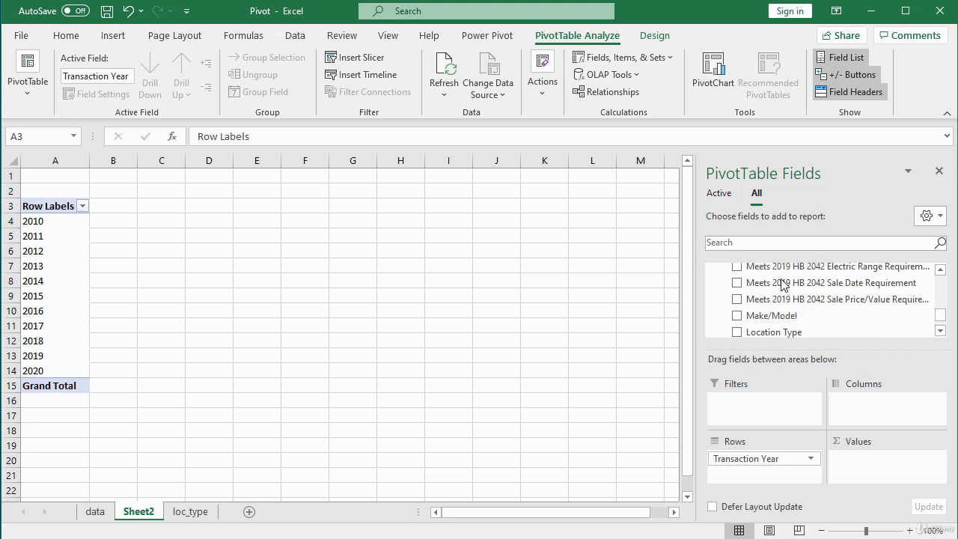
scroll(782, 283, down, 1)
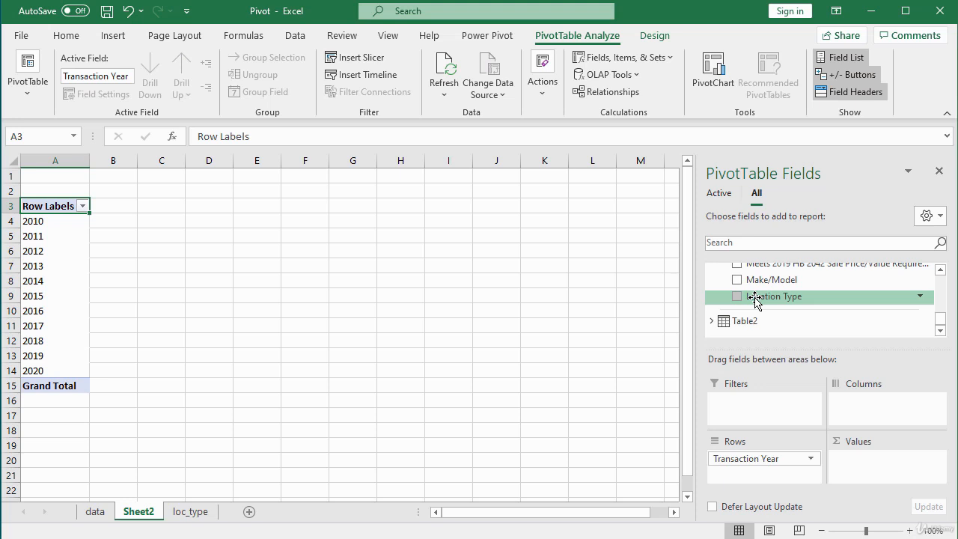
drag(756, 300, 873, 411)
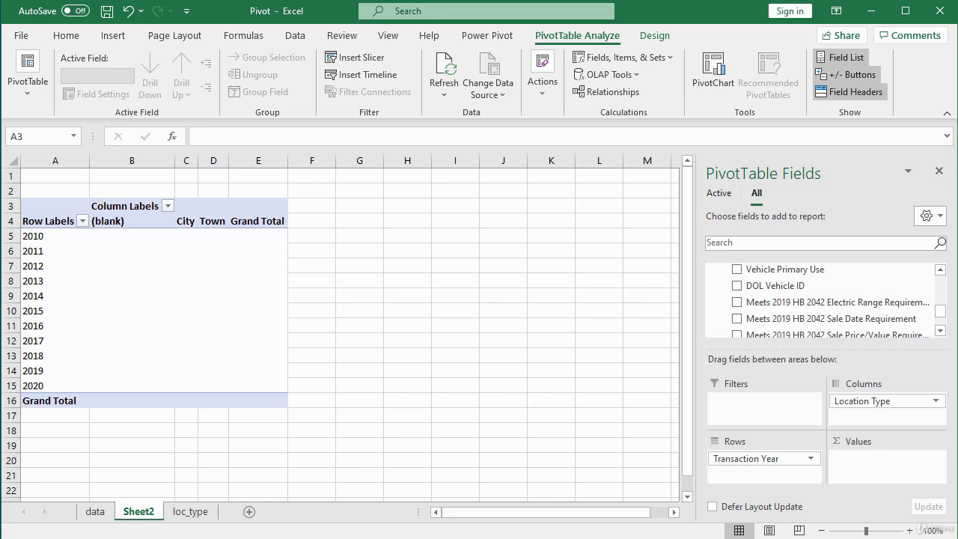
click(771, 274)
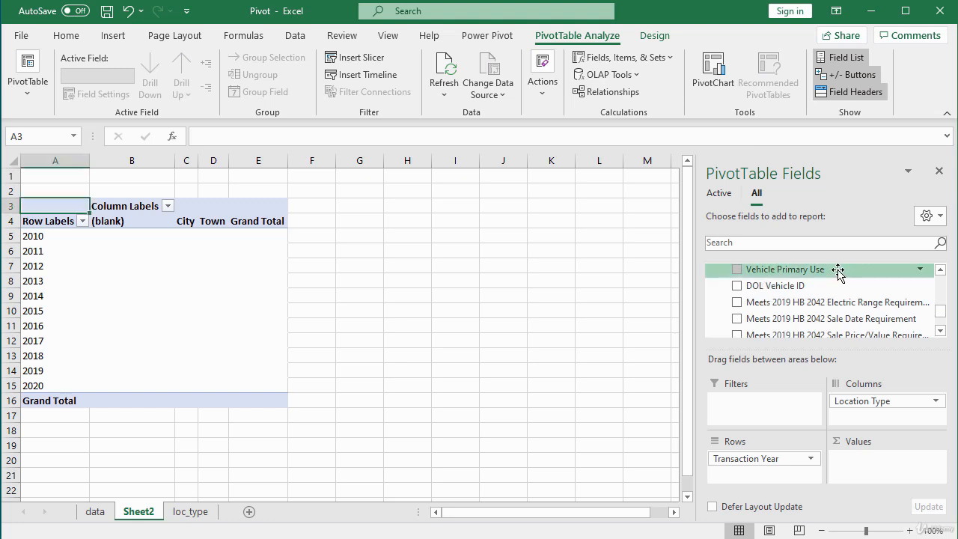
drag(839, 274, 876, 470)
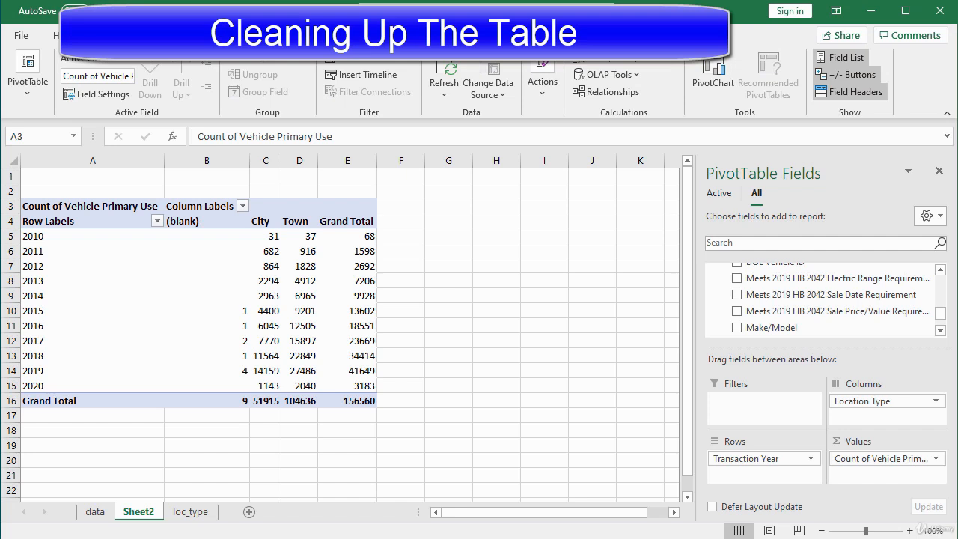
- Rename the PivotTable's worksheet as Pivot
double_click(139, 514)
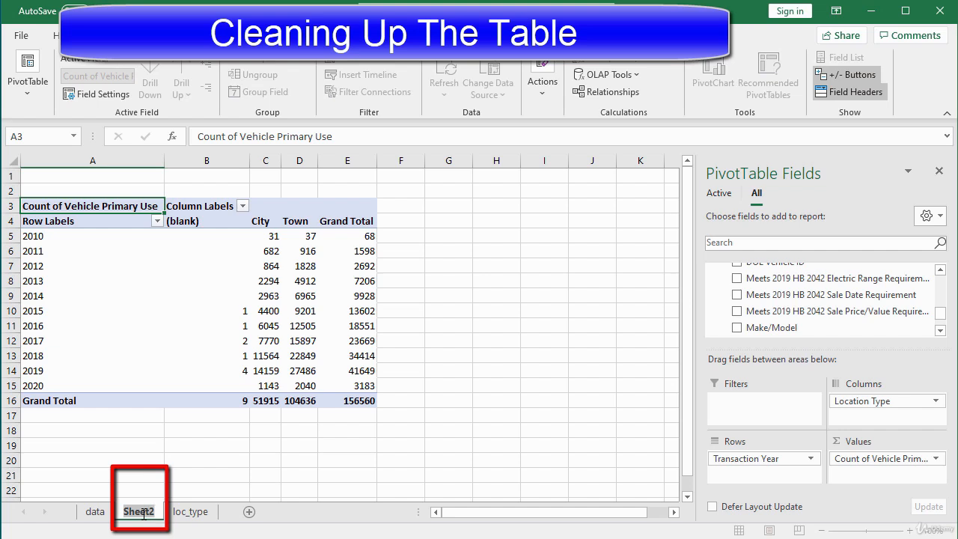
text(Pivot)
key(Return)
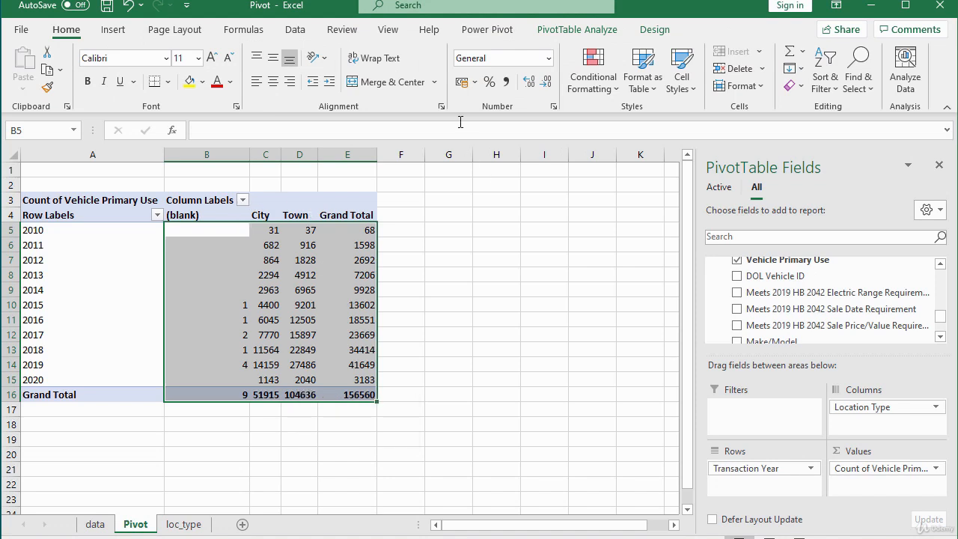
- Format the PivotTable's values in B5:E16 with thousands separators and no decimal places
click(507, 84)
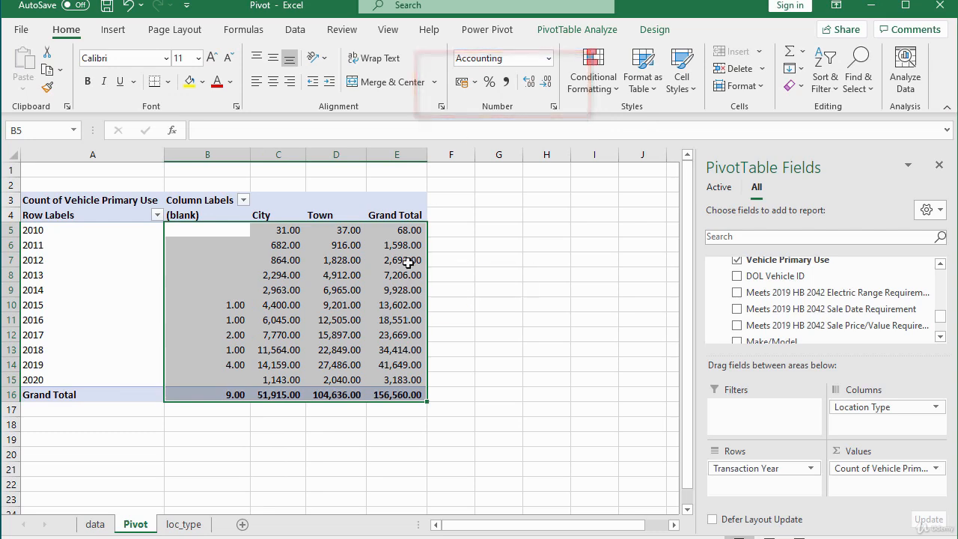
click(548, 84)
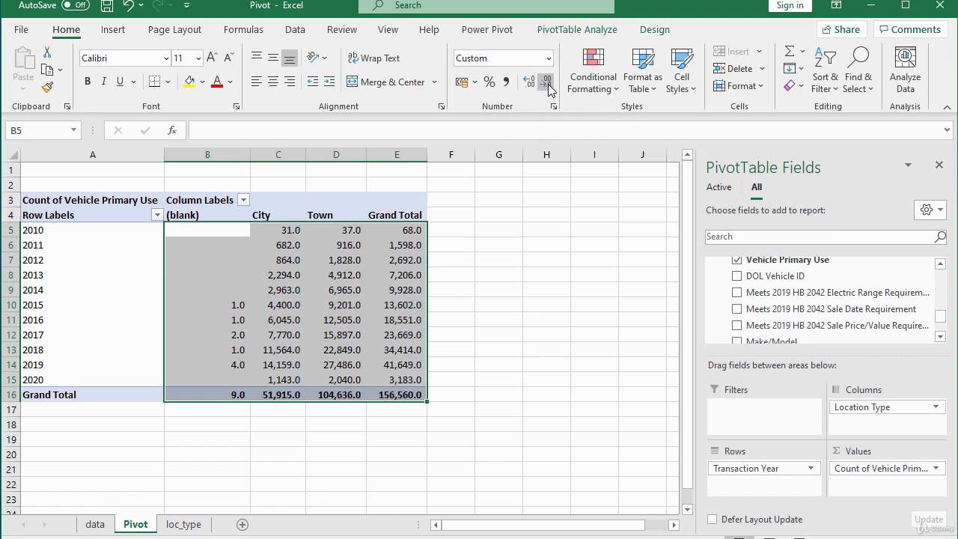
click(549, 84)
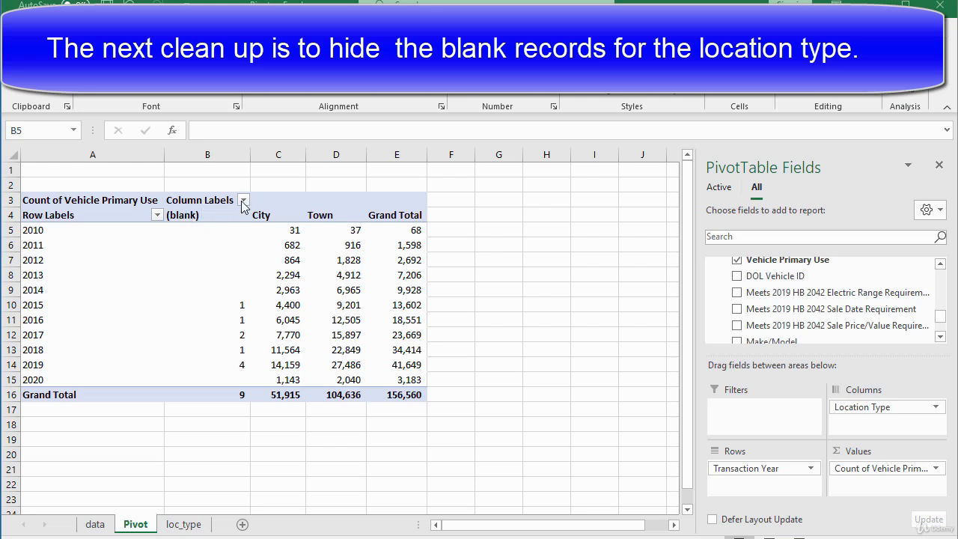
- Hide the blank location type column with a "does not equal" label filter whose comparison value is left empty
click(243, 200)
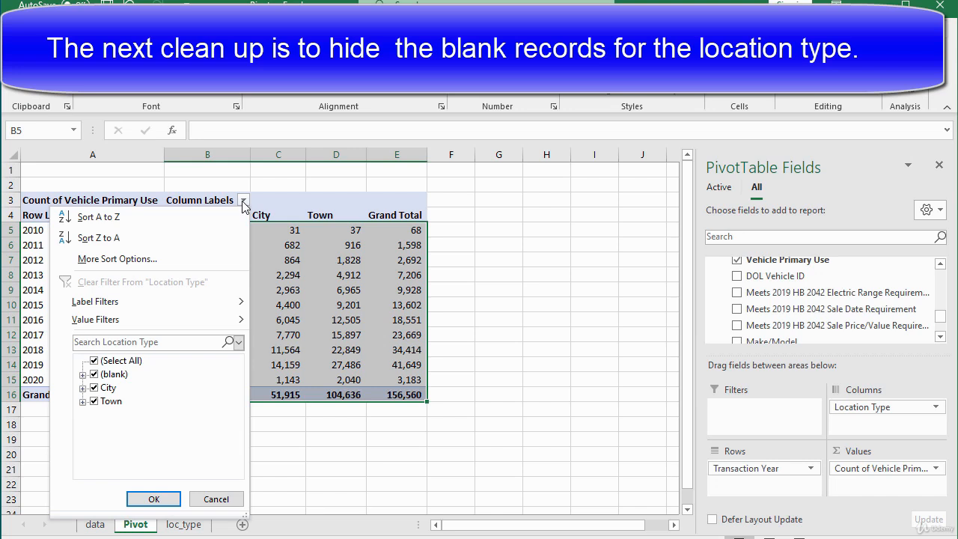
mouse_move(240, 310)
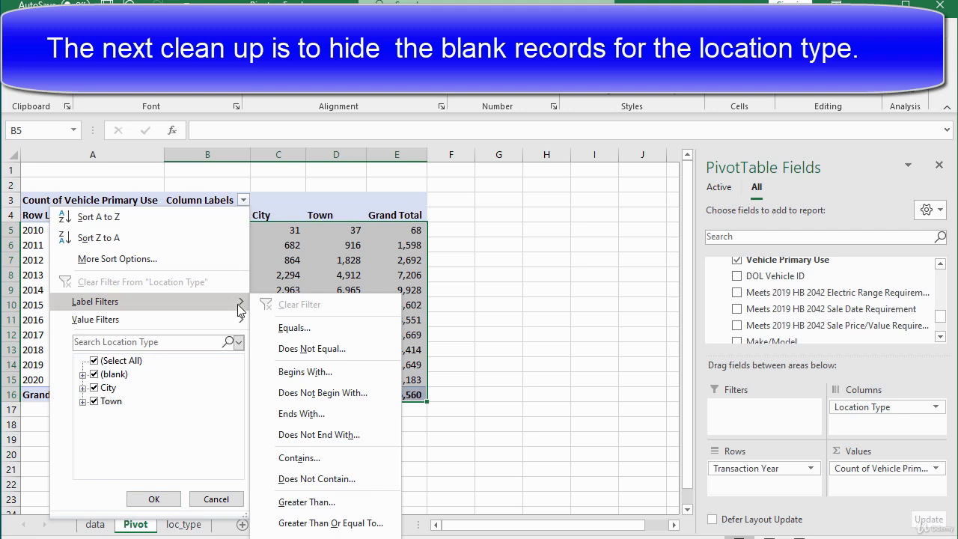
click(305, 355)
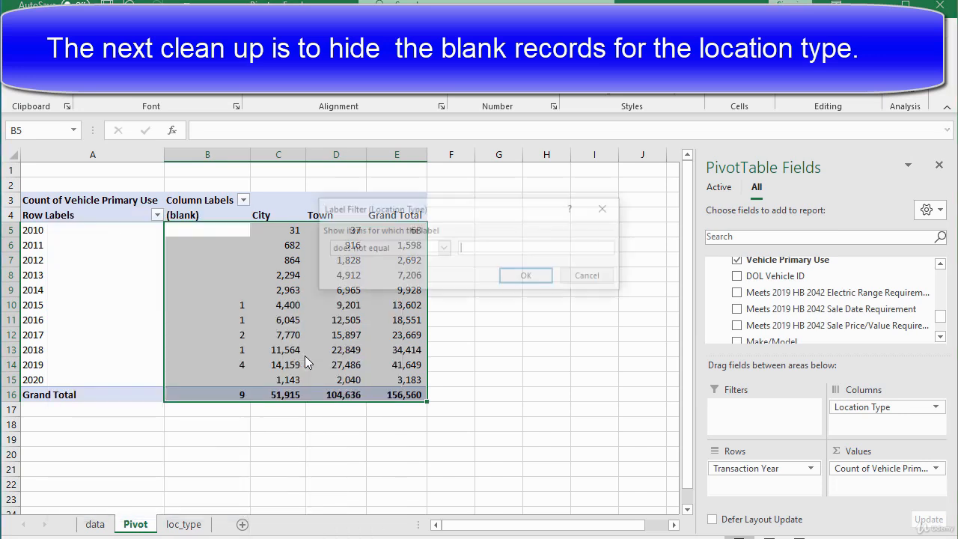
click(526, 277)
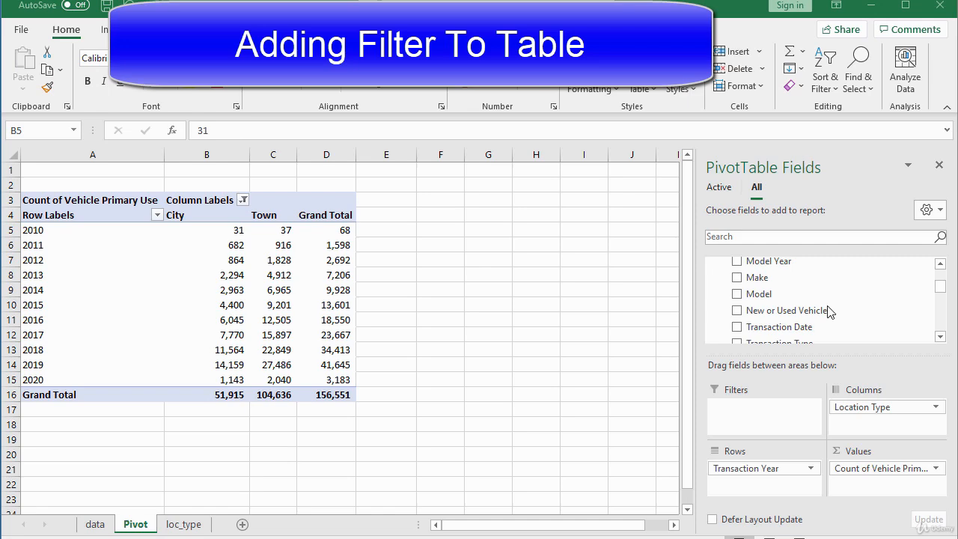
- Add the New or Used Vehicle field to the PivotTable as a report filter
scroll(829, 311, down, 1)
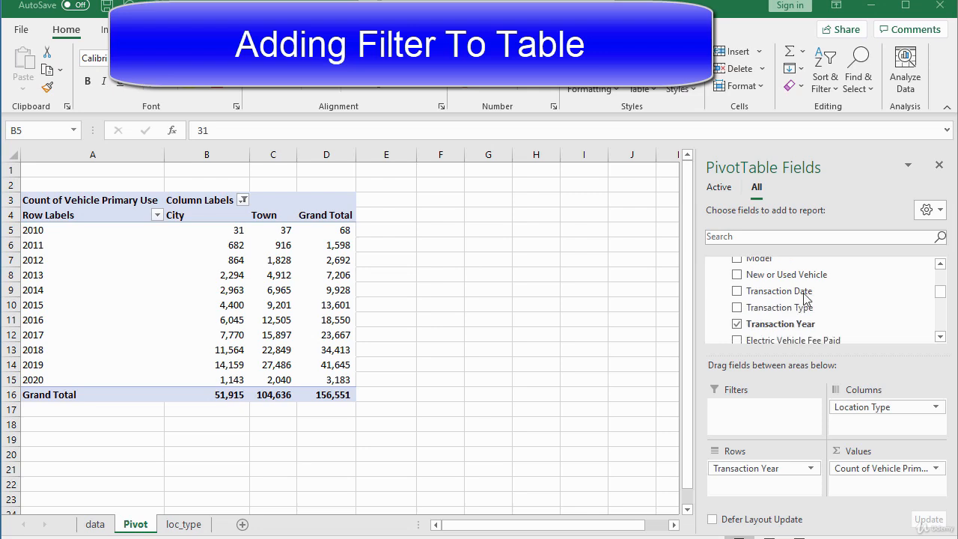
click(752, 277)
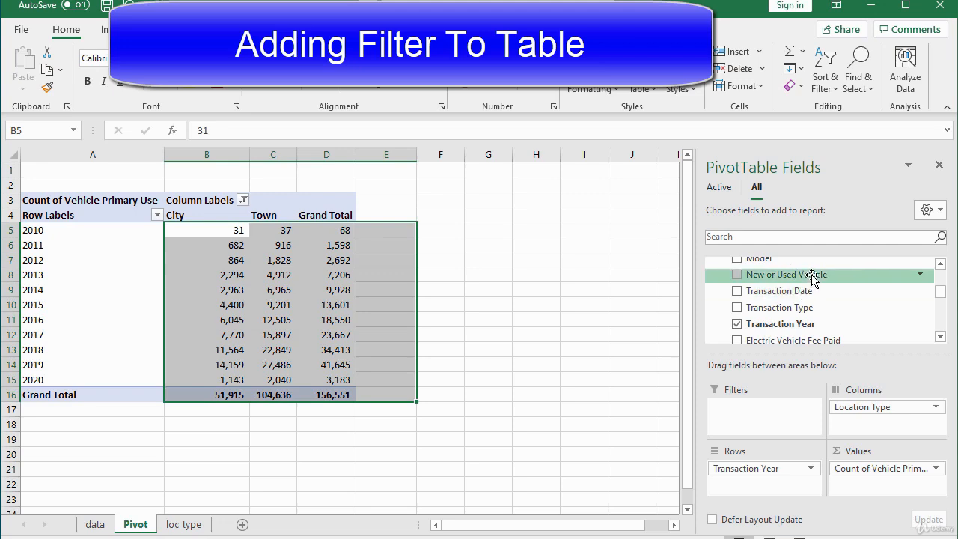
drag(812, 279, 755, 419)
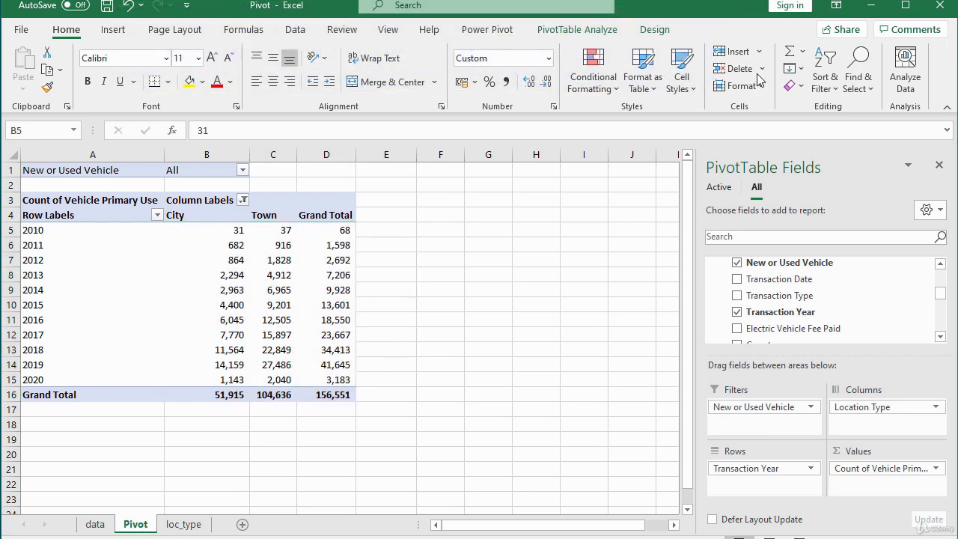
- Filter the PivotTable's New or Used Vehicle report filter to show only New vehicles
click(242, 171)
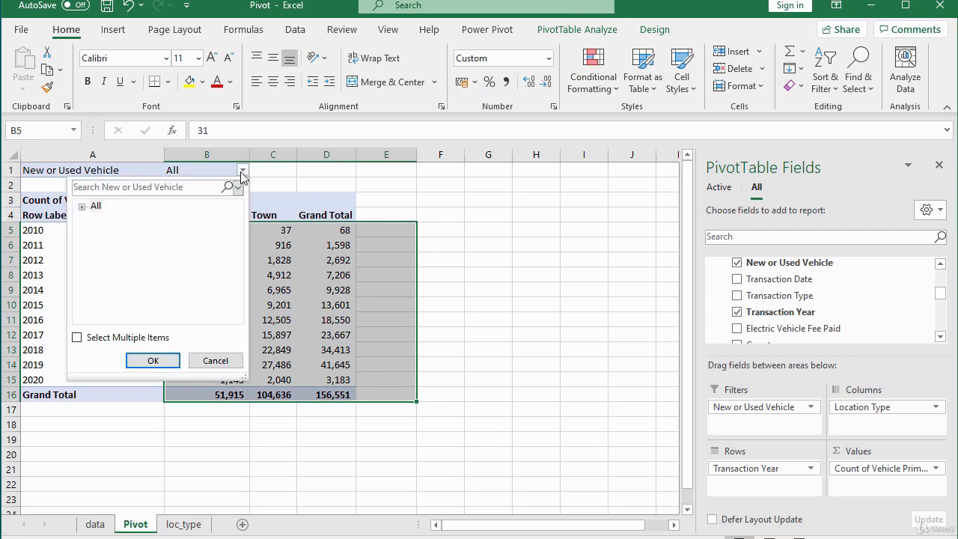
click(82, 207)
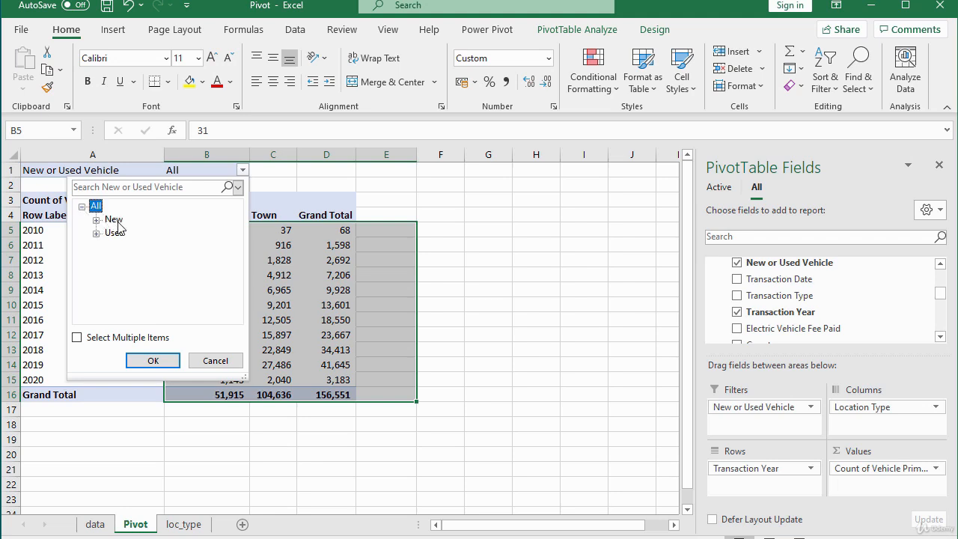
click(117, 220)
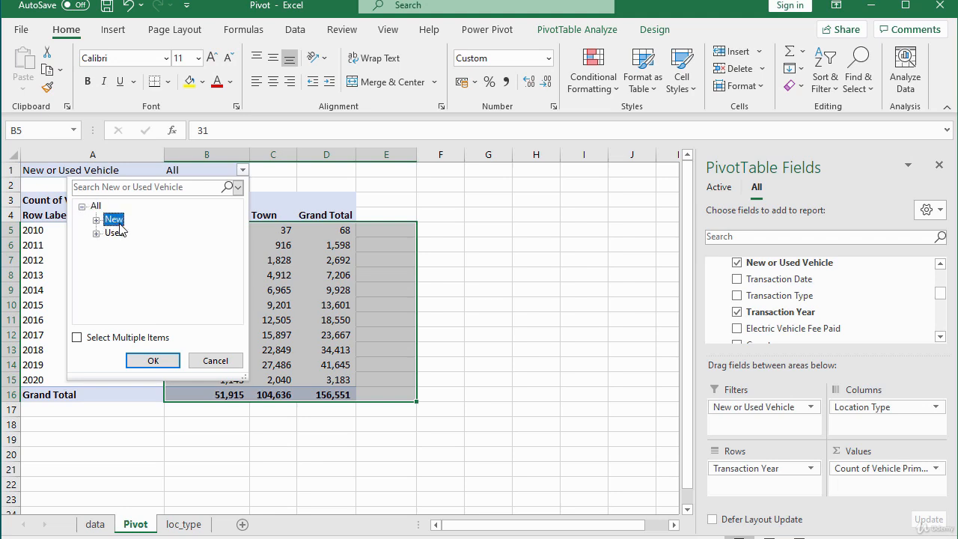
click(153, 362)
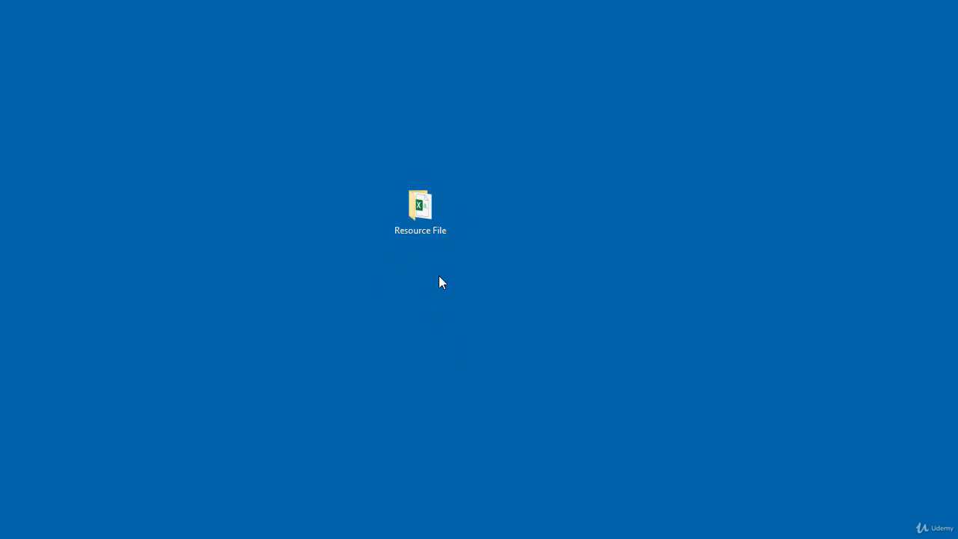
- Open the Charts workbook from the Resource File folder on the desktop and enable its editing and external data content
double_click(431, 229)
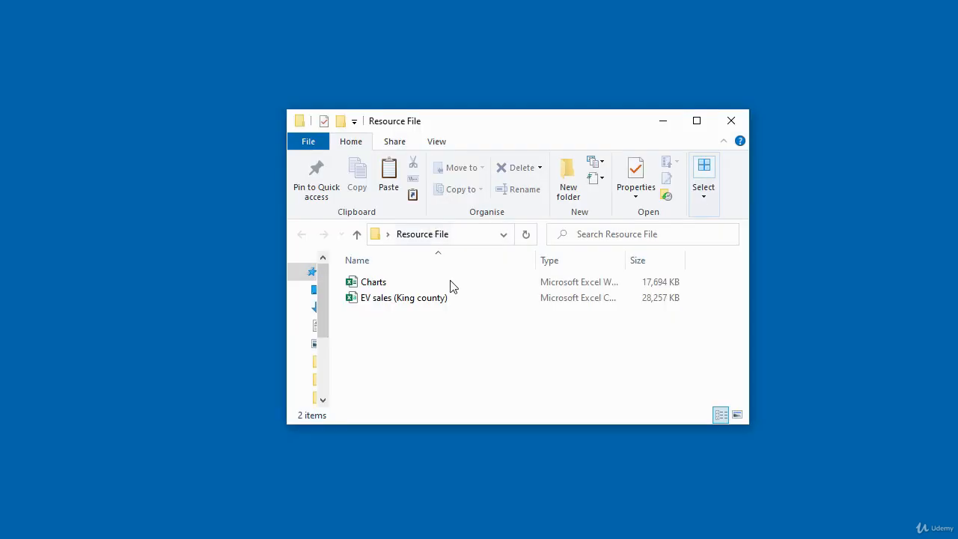
click(375, 286)
double_click(374, 283)
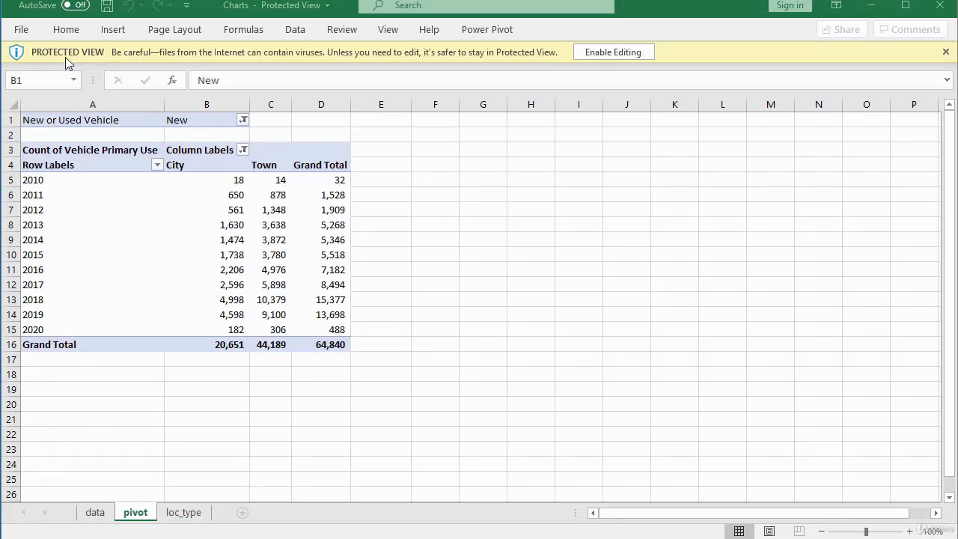
click(614, 53)
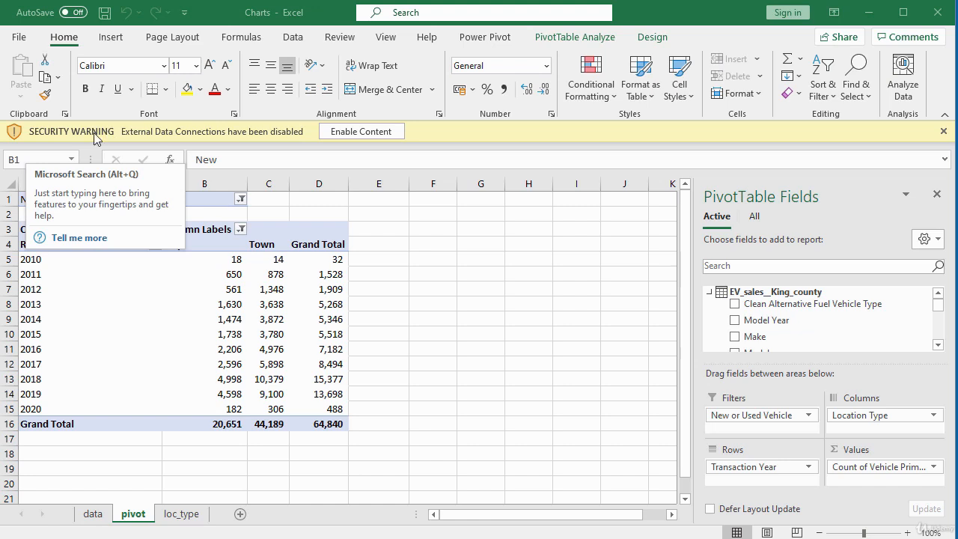
click(370, 131)
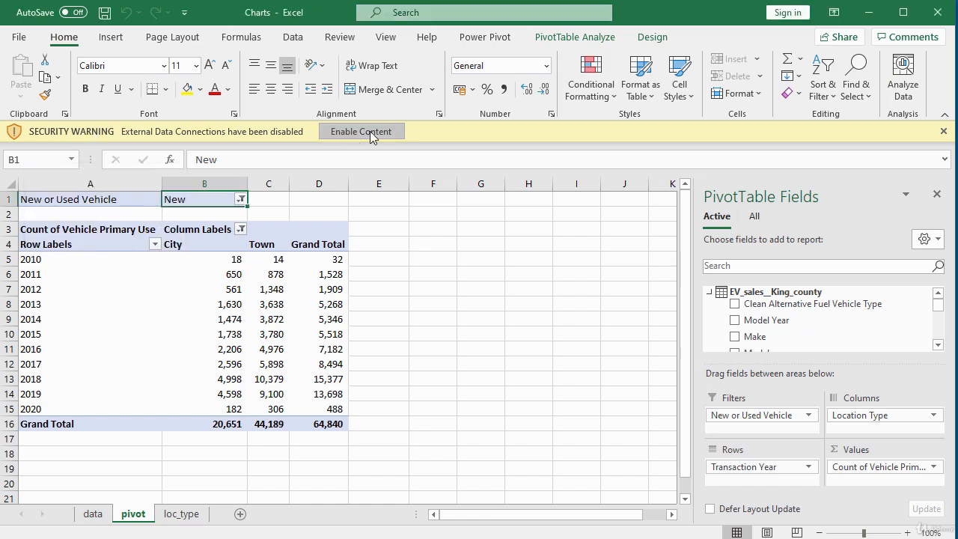
click(371, 133)
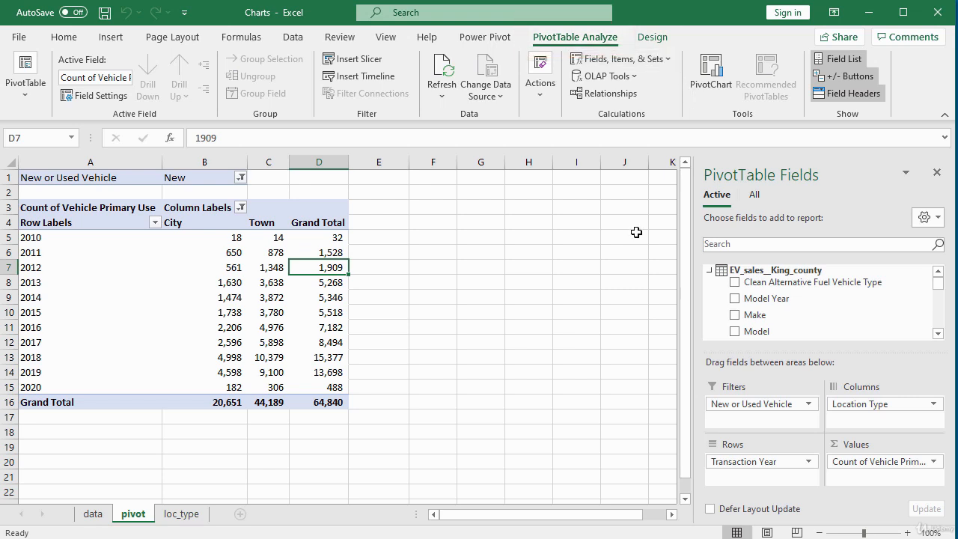
- Insert a Stacked Area PivotChart based on the PivotTable of vehicle counts
click(710, 84)
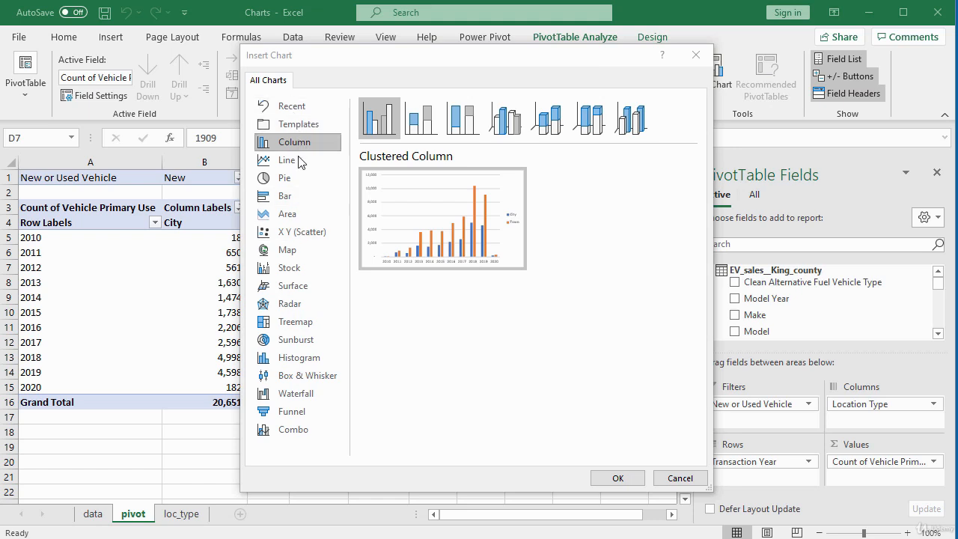
click(289, 214)
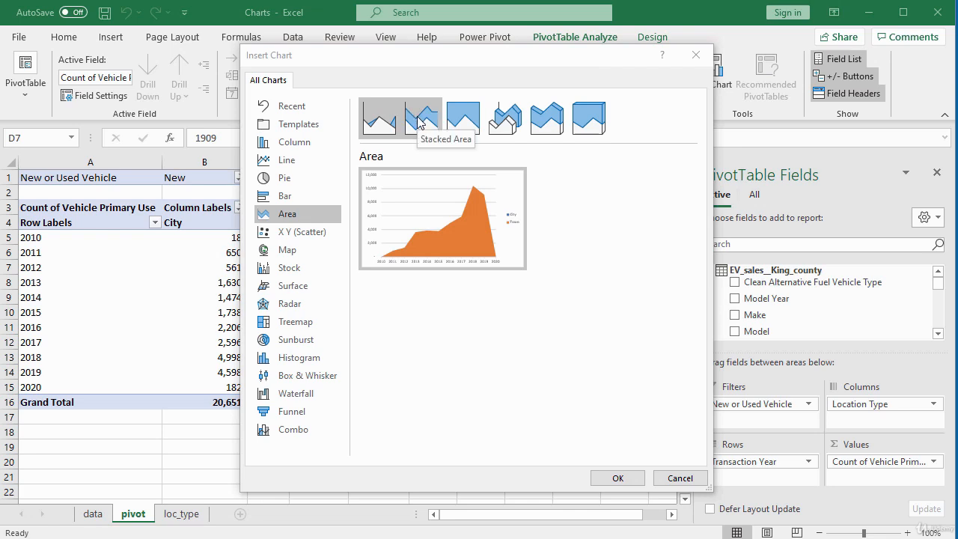
click(420, 121)
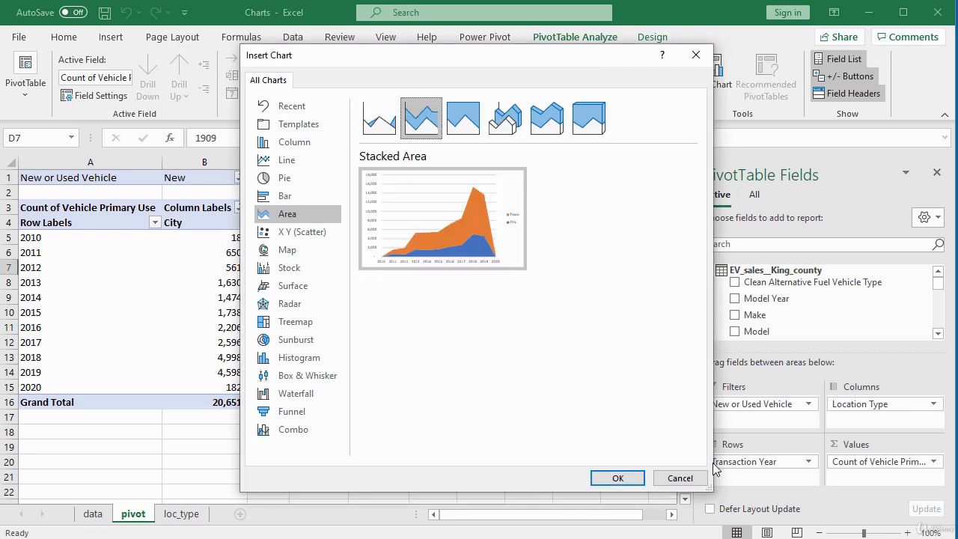
click(619, 479)
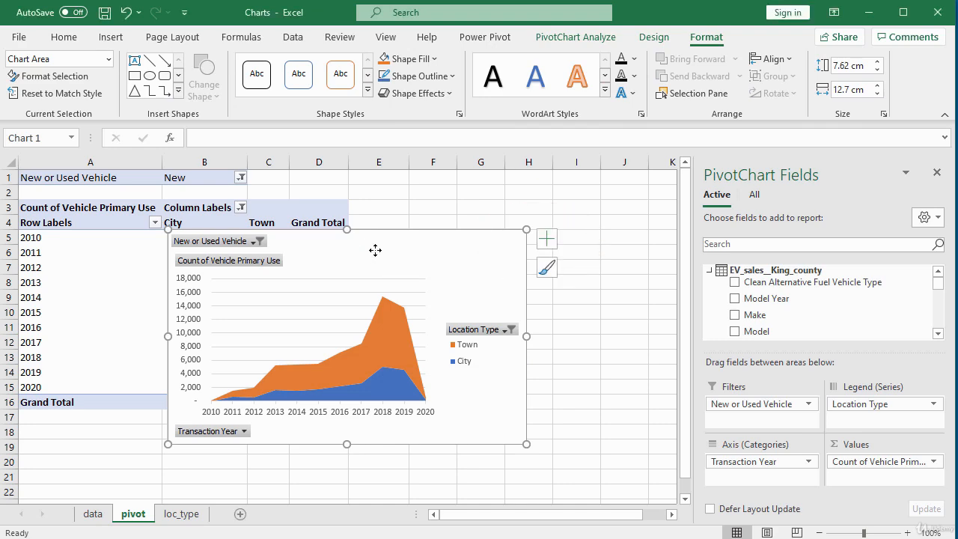
- Move the area chart off the PivotTable so it starts at column E, and resize it to fit beside the table
drag(374, 250, 547, 193)
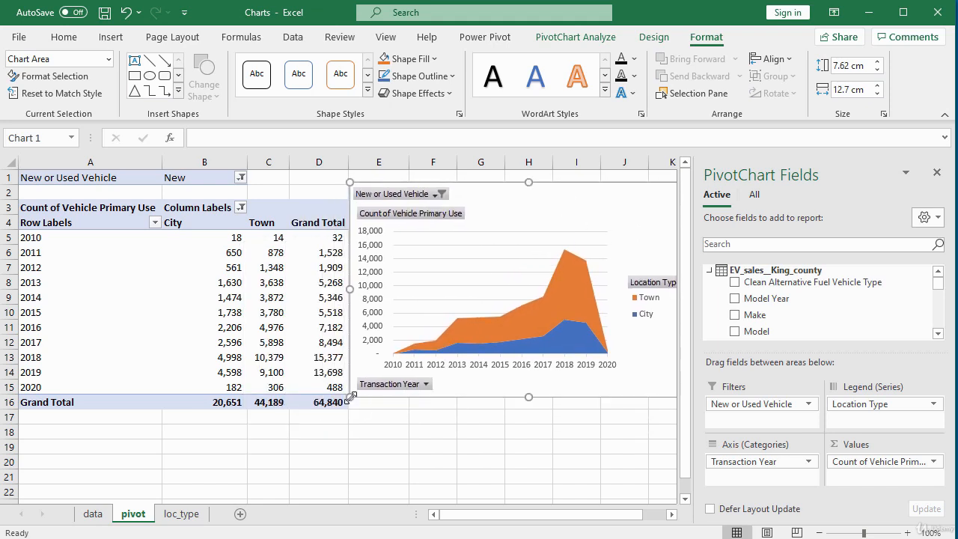
drag(350, 397, 426, 345)
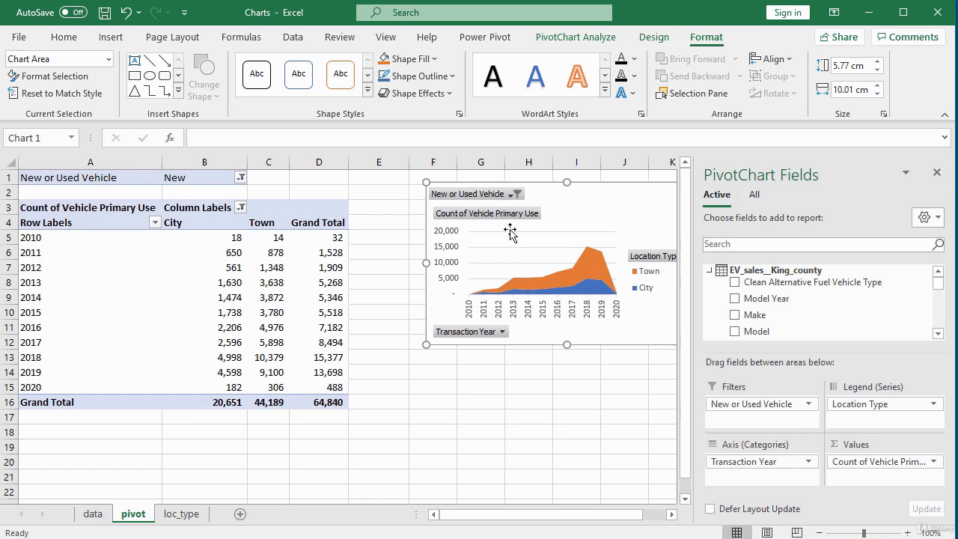
drag(575, 185, 498, 200)
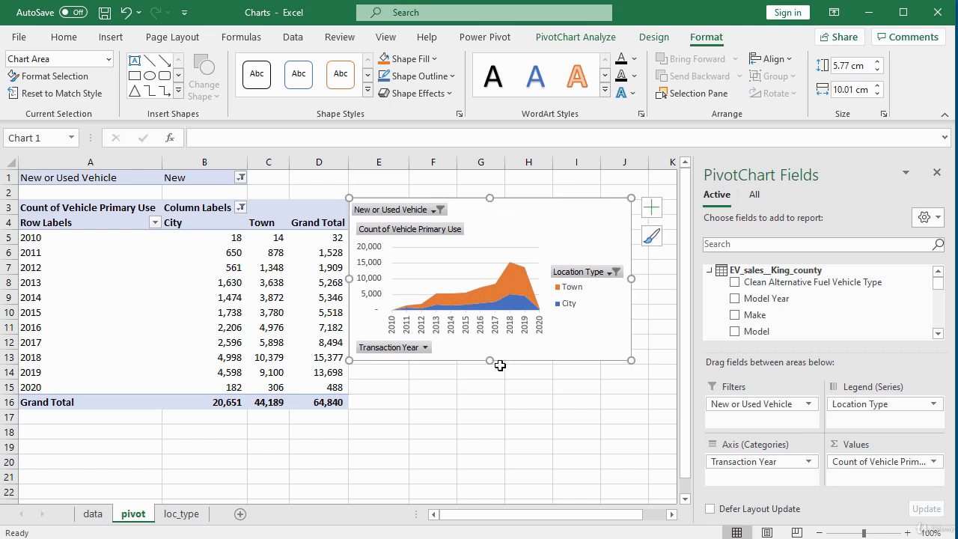
drag(489, 363, 502, 395)
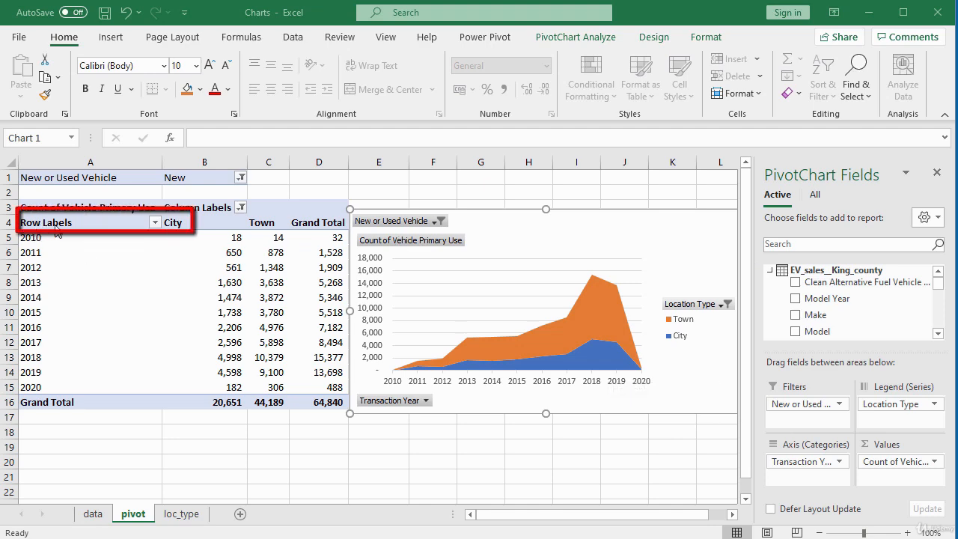
- Exclude the year 2020 from the PivotTable's Transaction Year row labels
click(153, 224)
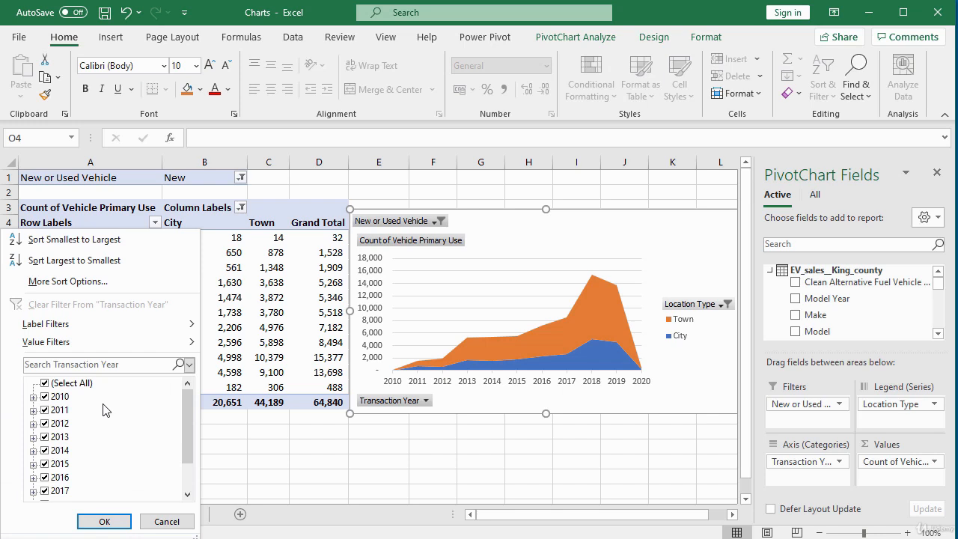
scroll(105, 411, down, 1)
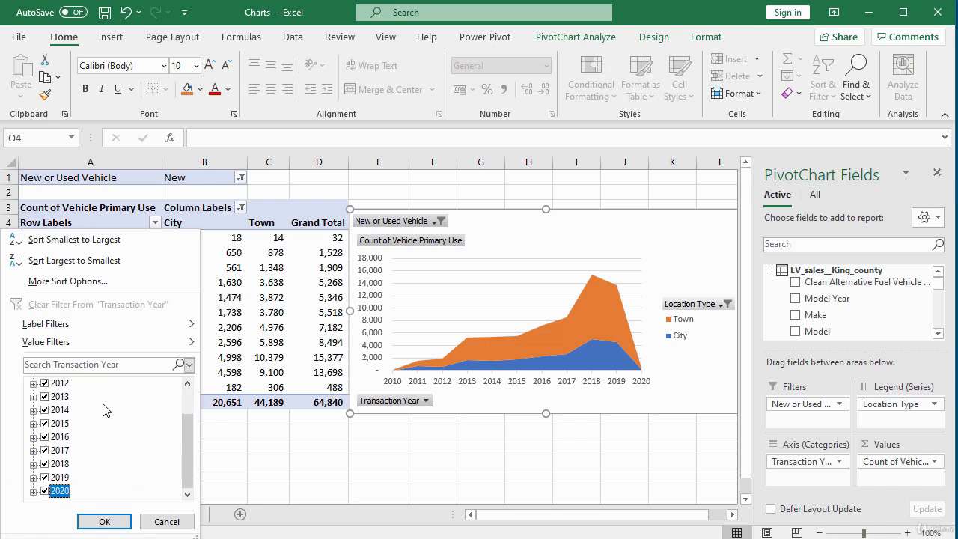
click(45, 492)
click(103, 522)
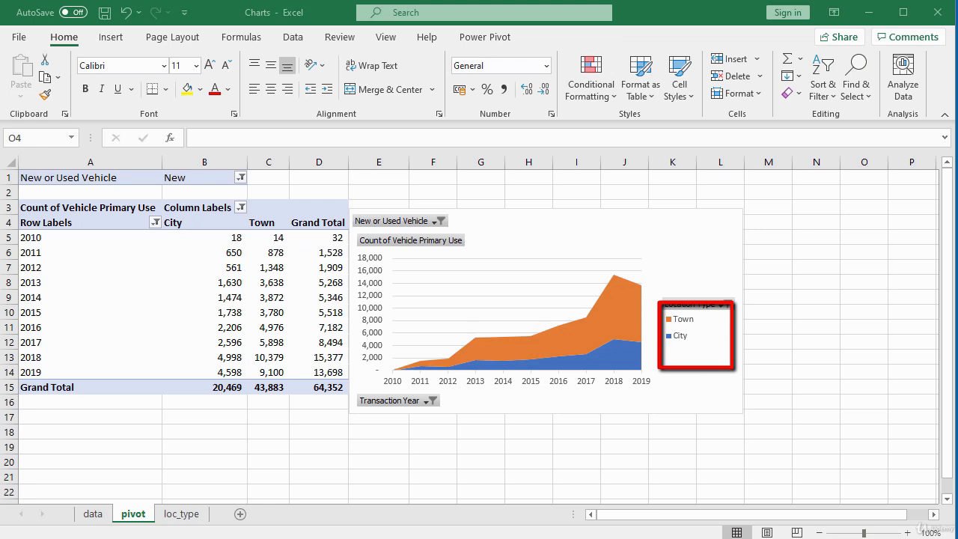
- Change the PivotChart's type to 100% Stacked Area
click(667, 330)
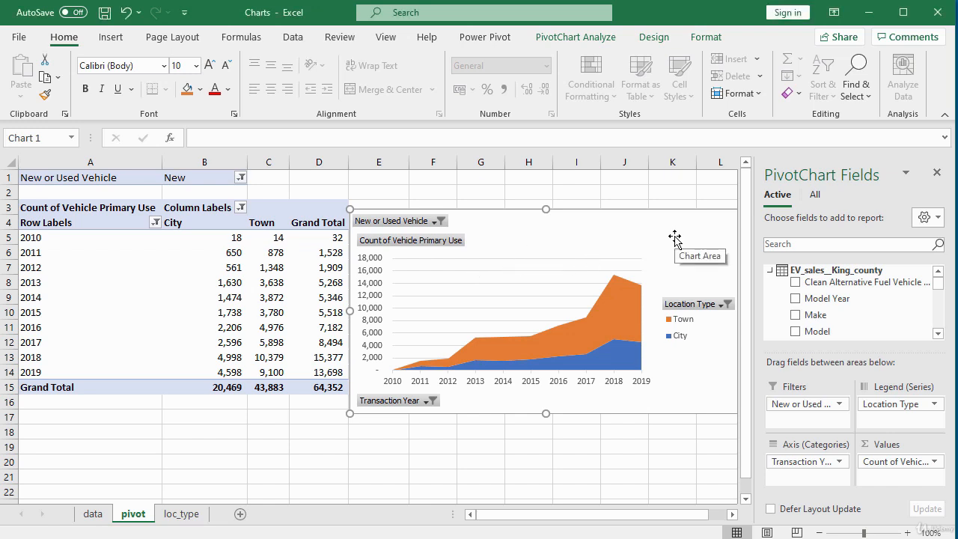
right_click(638, 235)
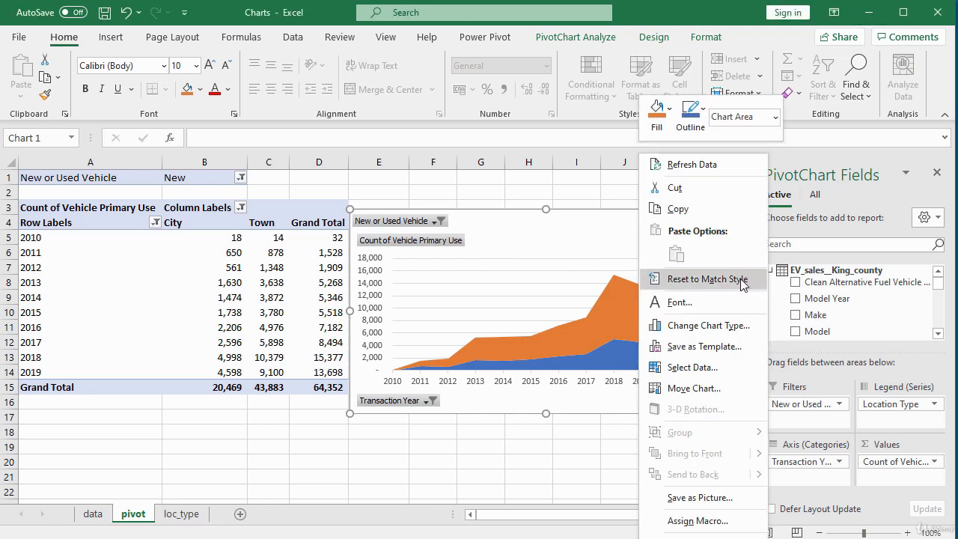
click(694, 325)
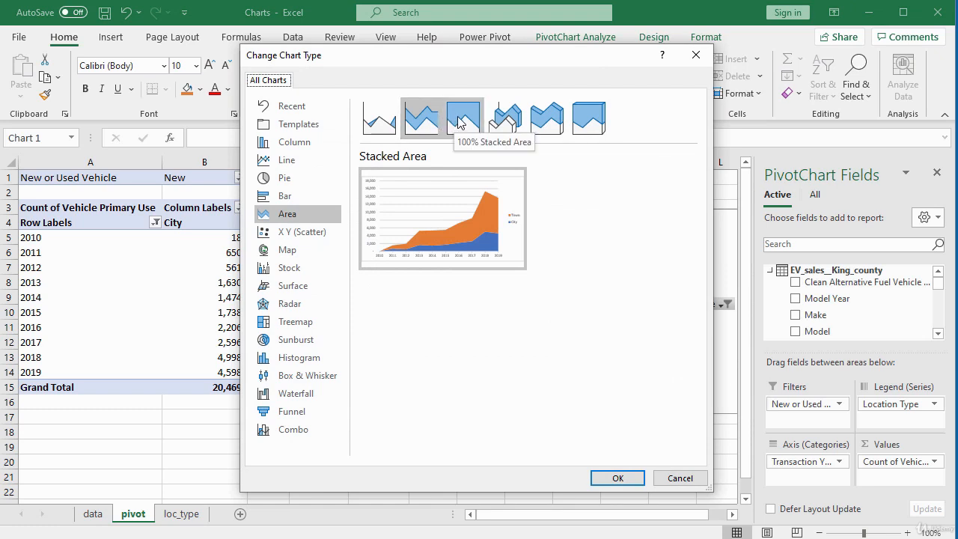
click(461, 124)
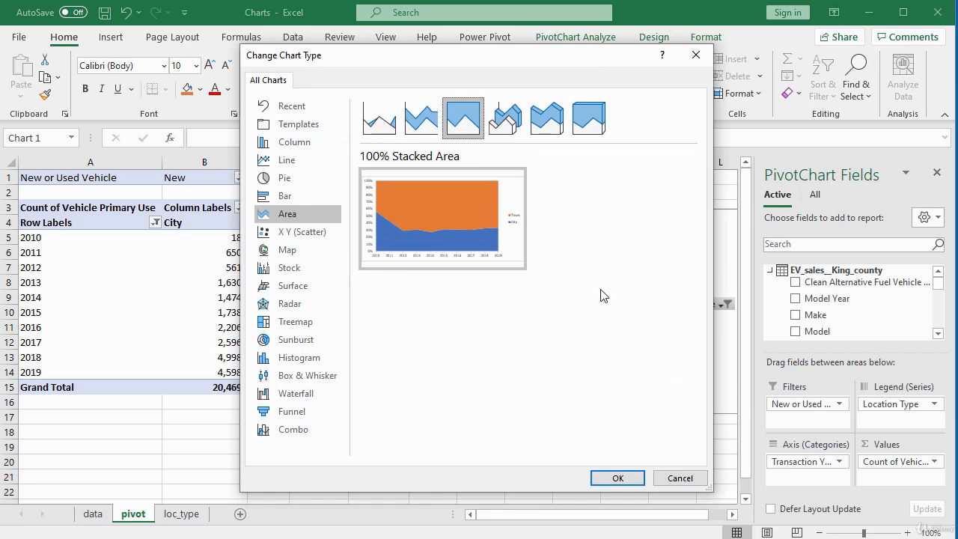
click(622, 481)
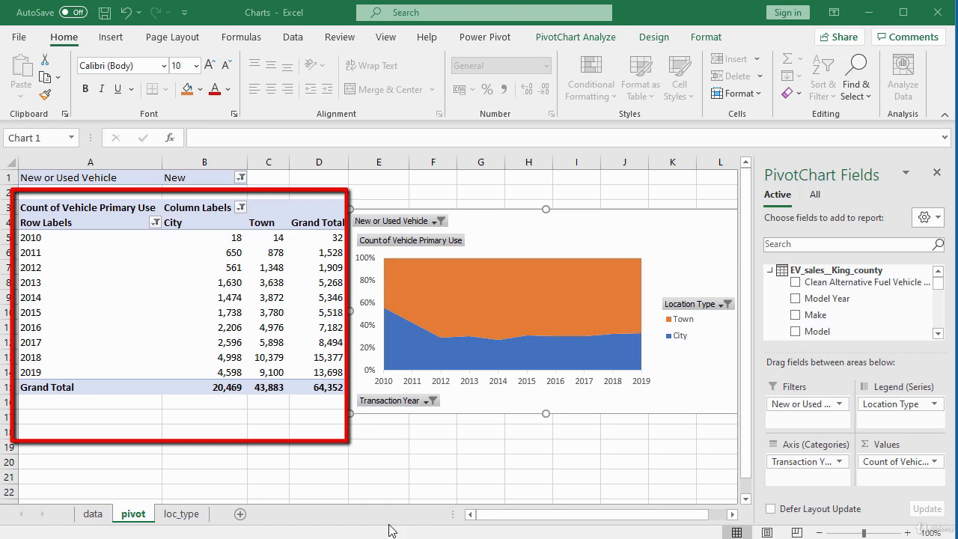
- Set the PivotTable's Count of Vehicle Primary Use values to show as % of Row Total
click(225, 282)
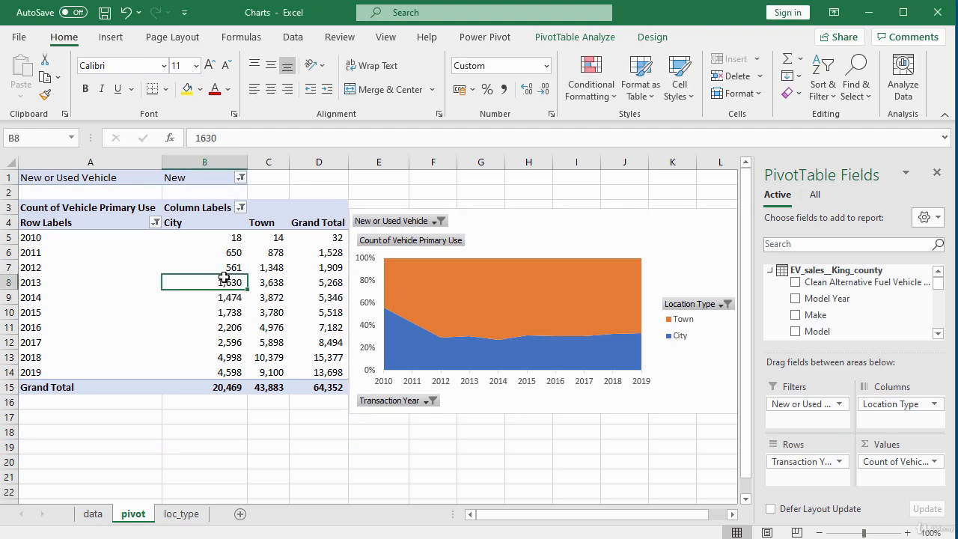
right_click(224, 282)
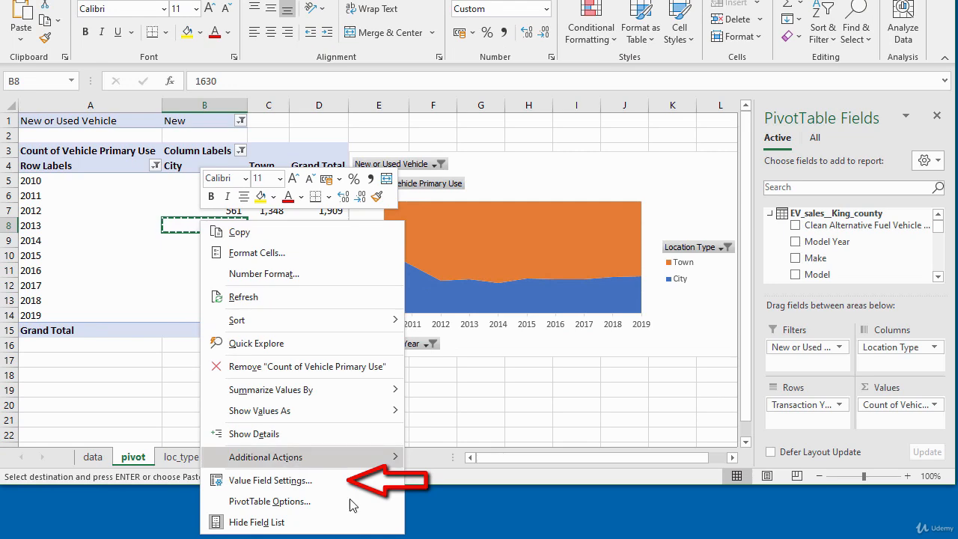
click(275, 483)
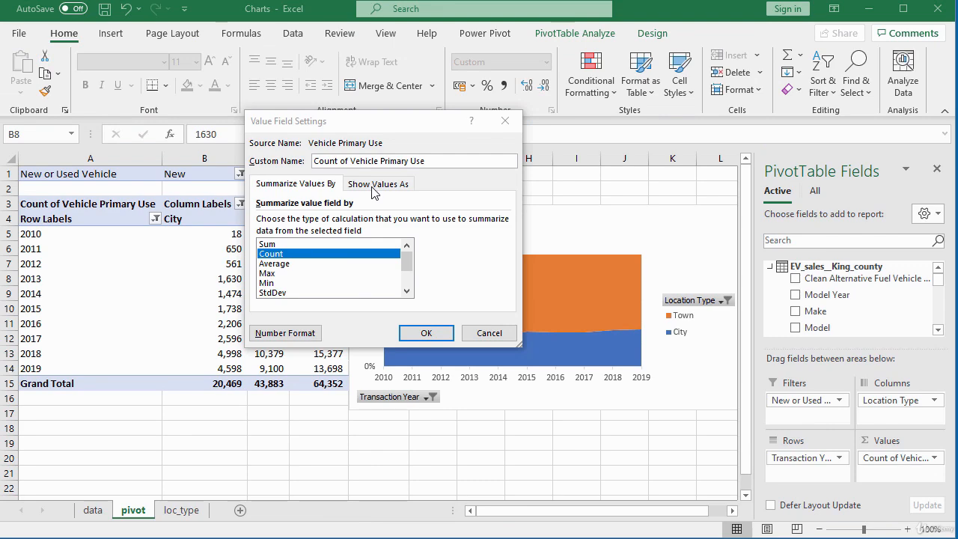
click(375, 188)
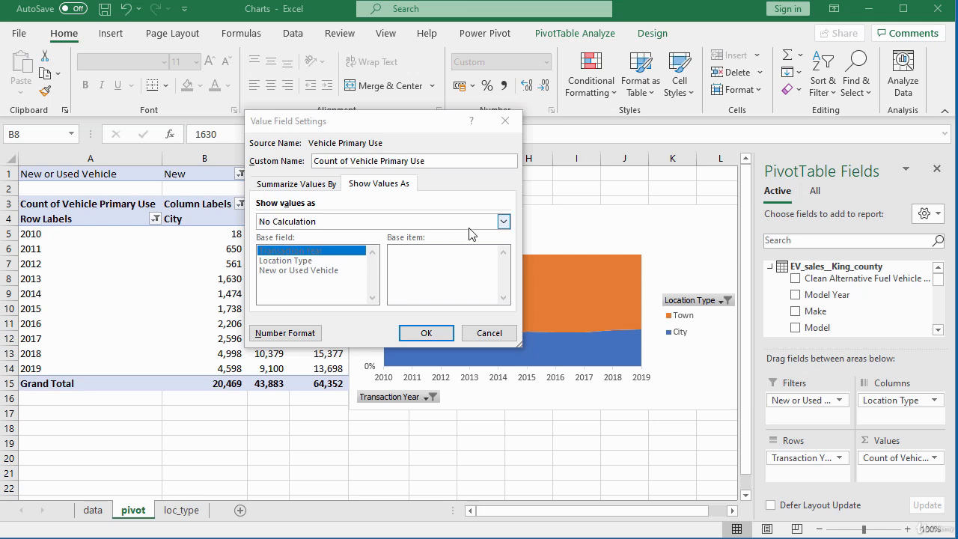
click(504, 223)
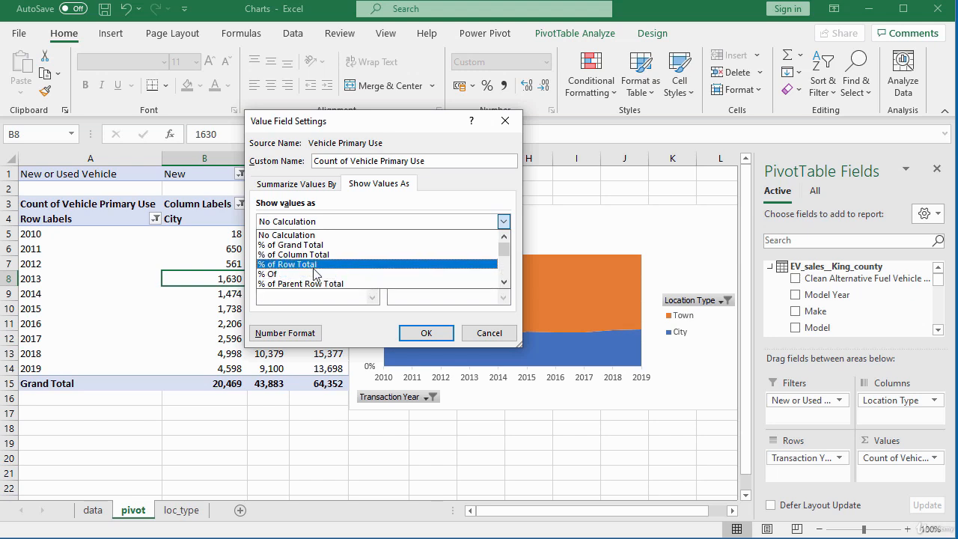
click(312, 266)
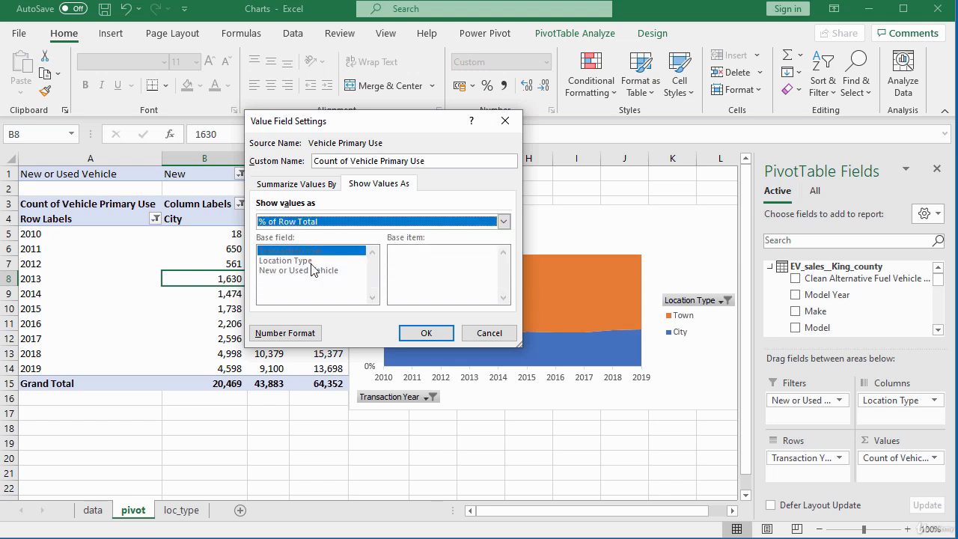
click(435, 335)
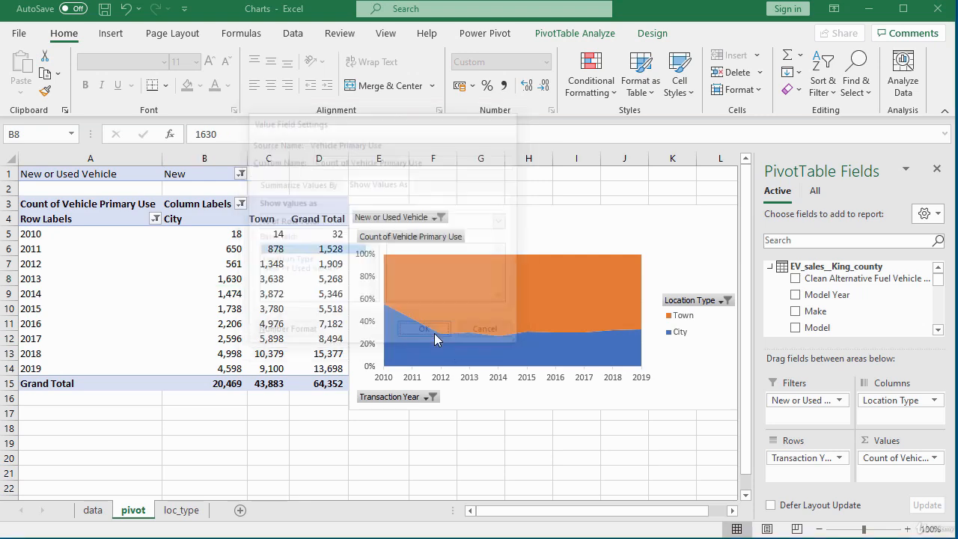